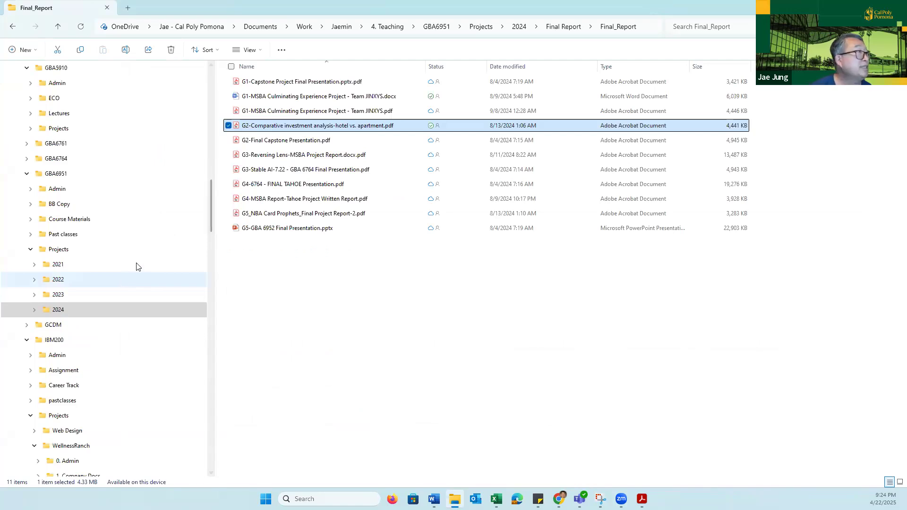
# - Open the Principles.Rproj project in RStudio from the Principles folder under DWV101, Course Content, M11-Intro Programming
pyautogui.scroll(4, 136, 267)
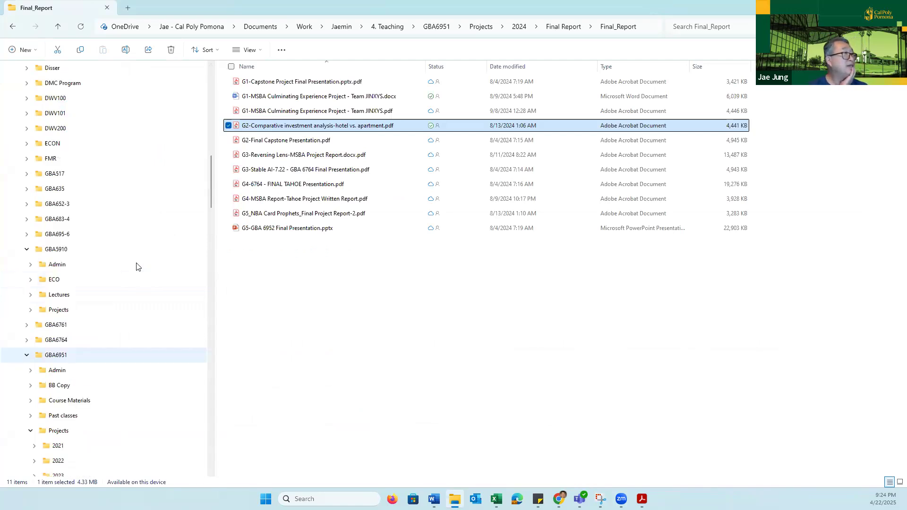
pyautogui.scroll(4, 137, 268)
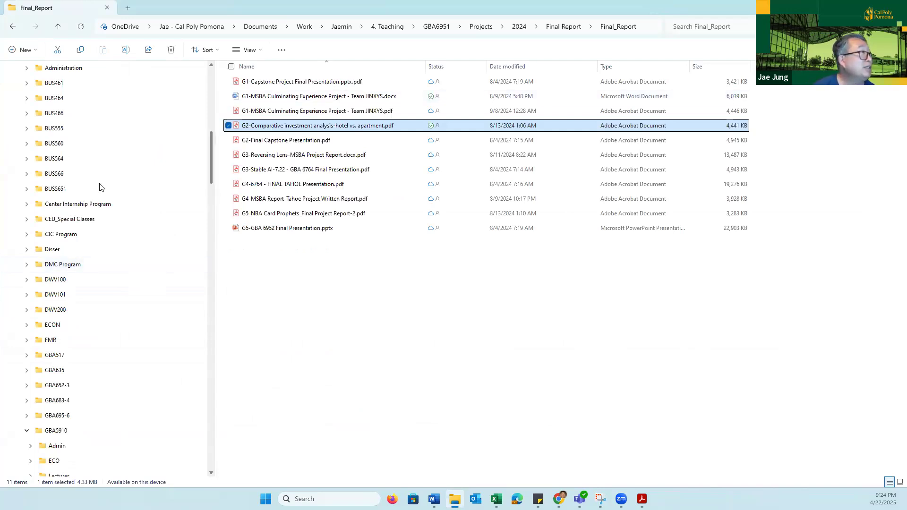
pyautogui.scroll(5, 161, 190)
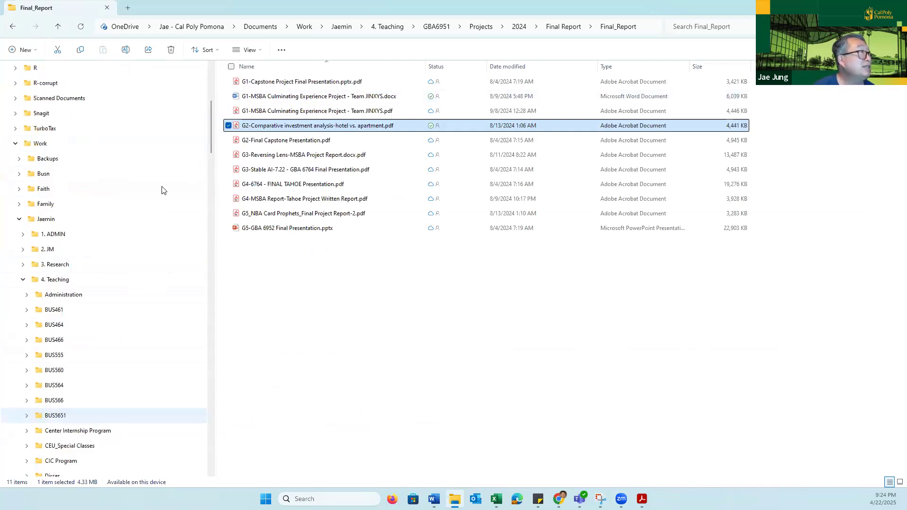
pyautogui.scroll(-2, 161, 190)
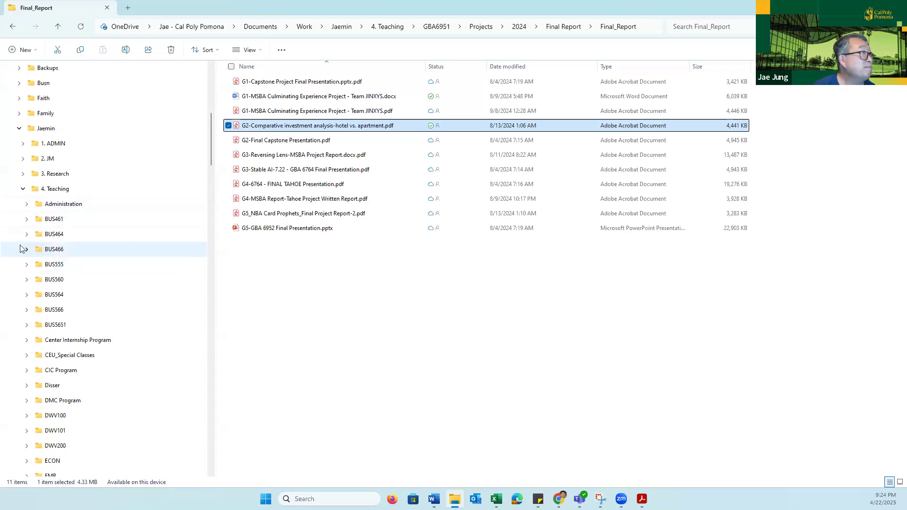
pyautogui.scroll(-4, 62, 378)
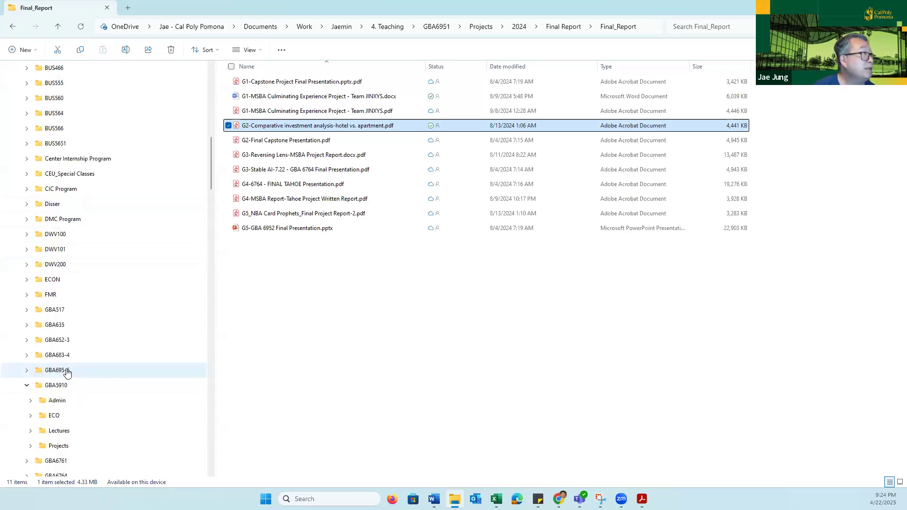
pyautogui.click(27, 250)
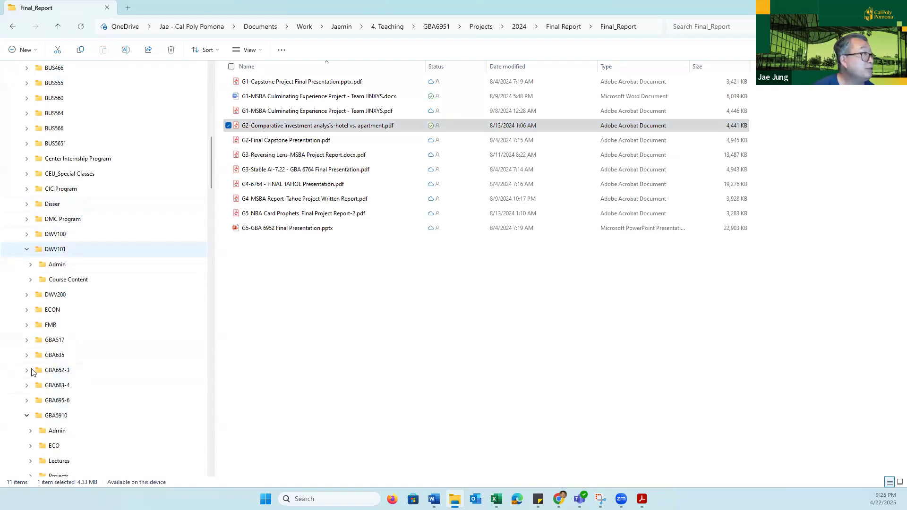
pyautogui.click(31, 280)
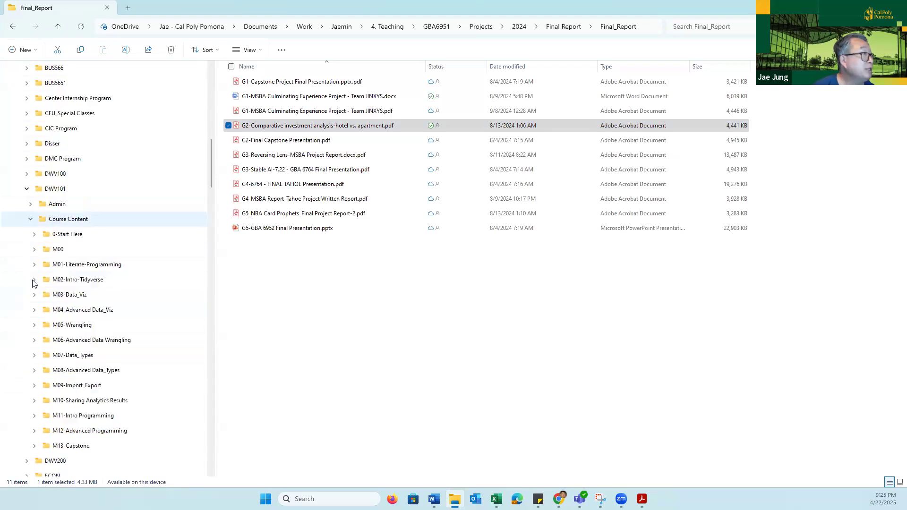
pyautogui.click(35, 416)
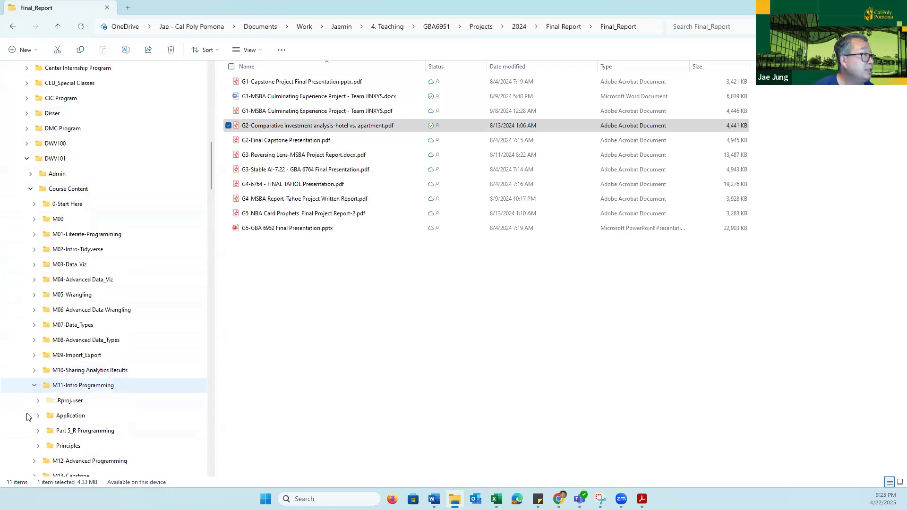
pyautogui.click(71, 447)
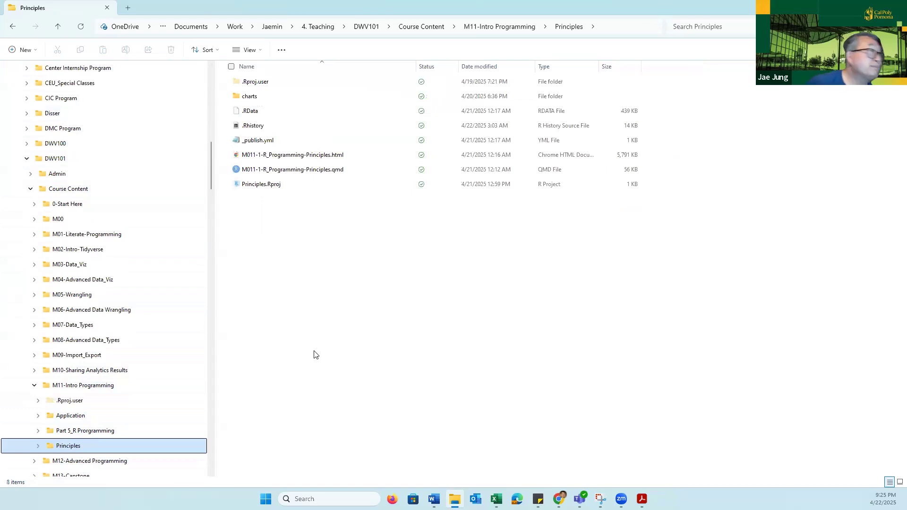
pyautogui.doubleClick(265, 185)
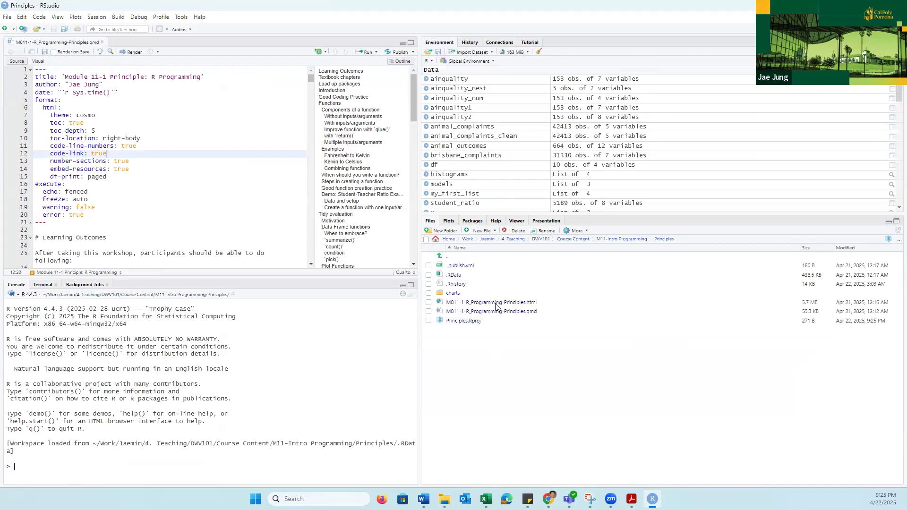
# - Look through the PDF files in the project's charts folder and return to the Principles folder
pyautogui.click(453, 294)
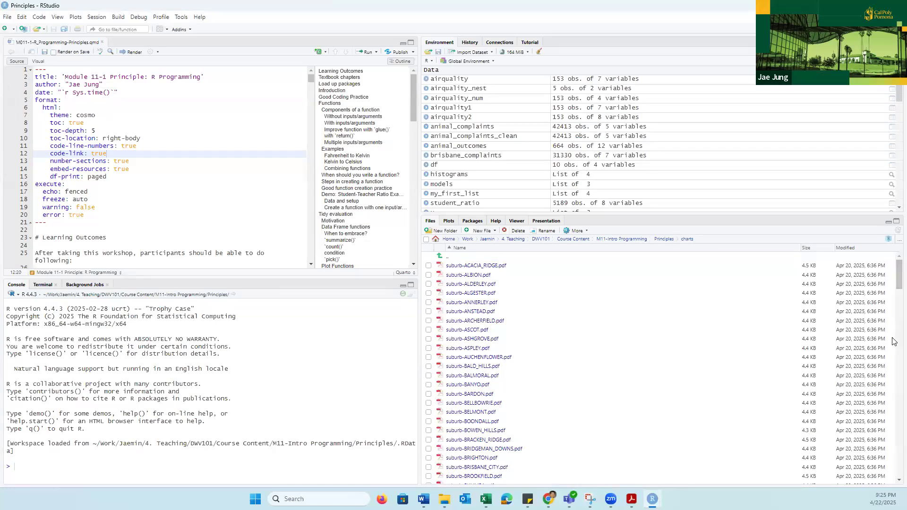
pyautogui.moveTo(893, 293)
pyautogui.mouseDown()
pyautogui.moveTo(893, 495)
pyautogui.moveTo(894, 283)
pyautogui.mouseUp()
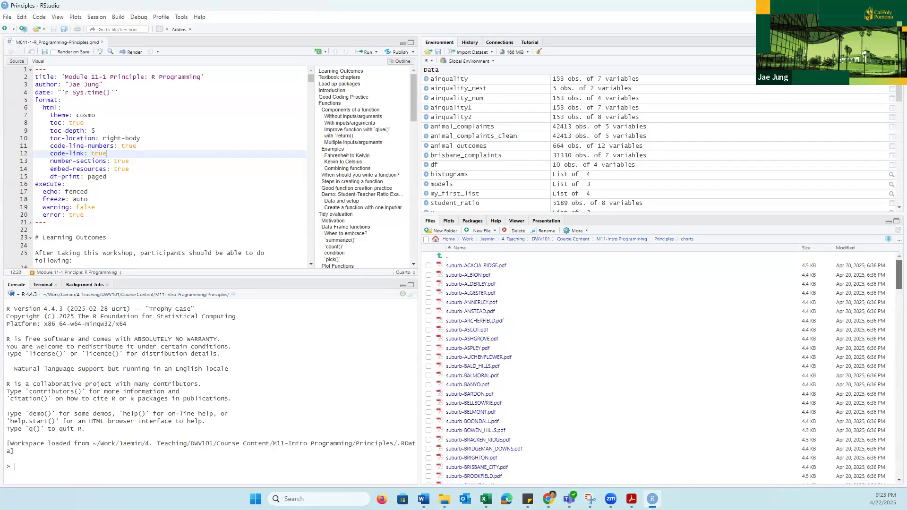
pyautogui.click(446, 257)
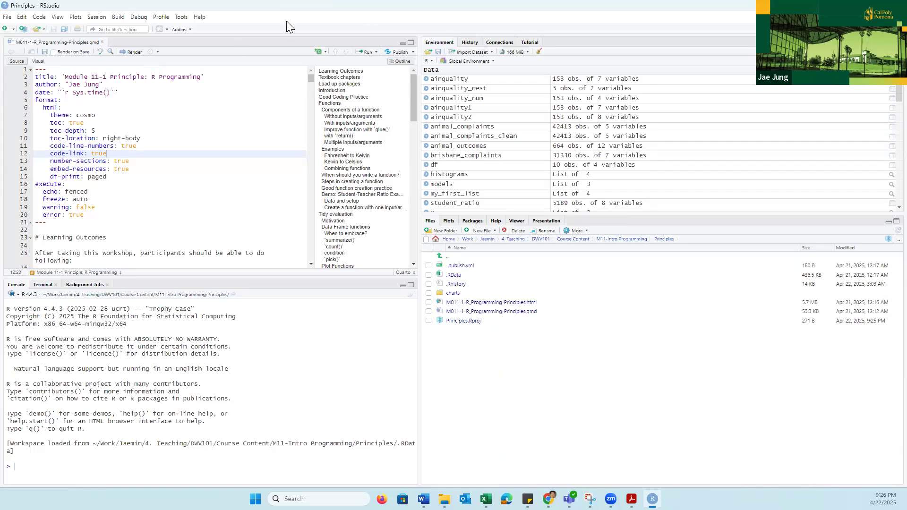
# - Set the project's version control system to Git, initializing a new repository and restarting RStudio
pyautogui.click(181, 19)
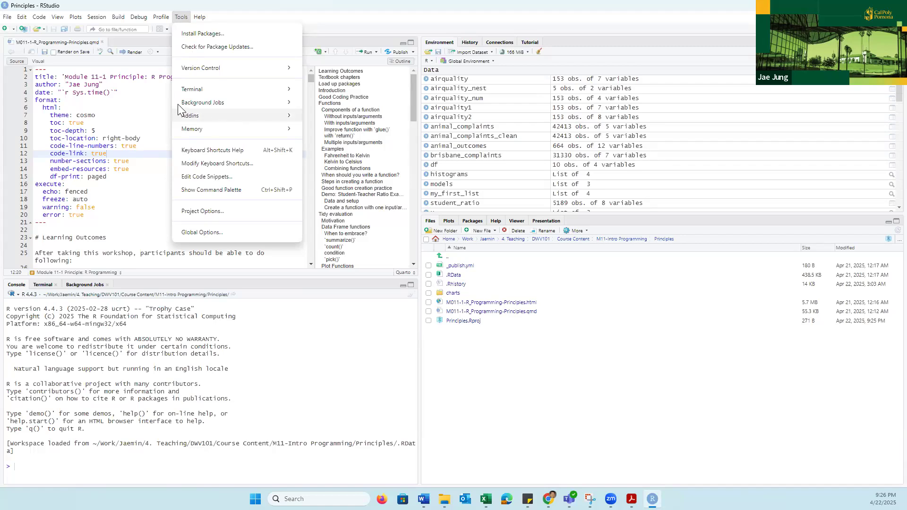
pyautogui.moveTo(224, 69)
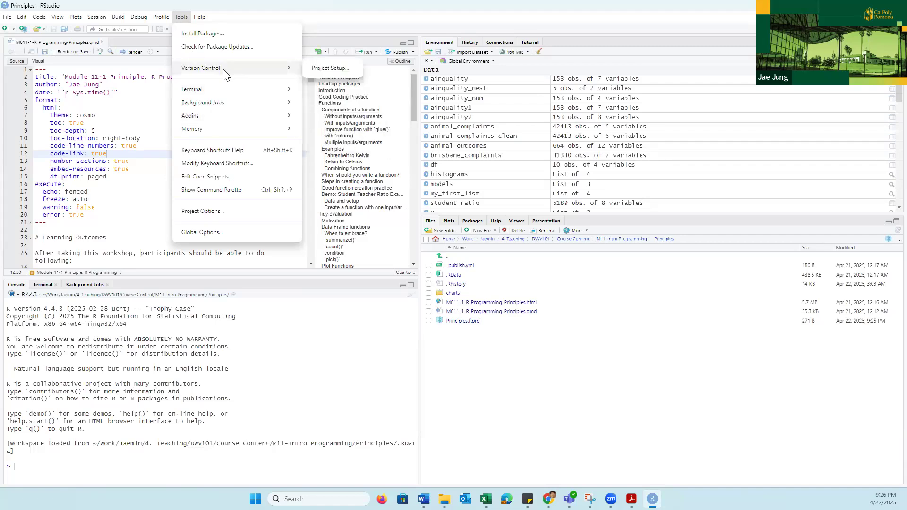
pyautogui.click(341, 72)
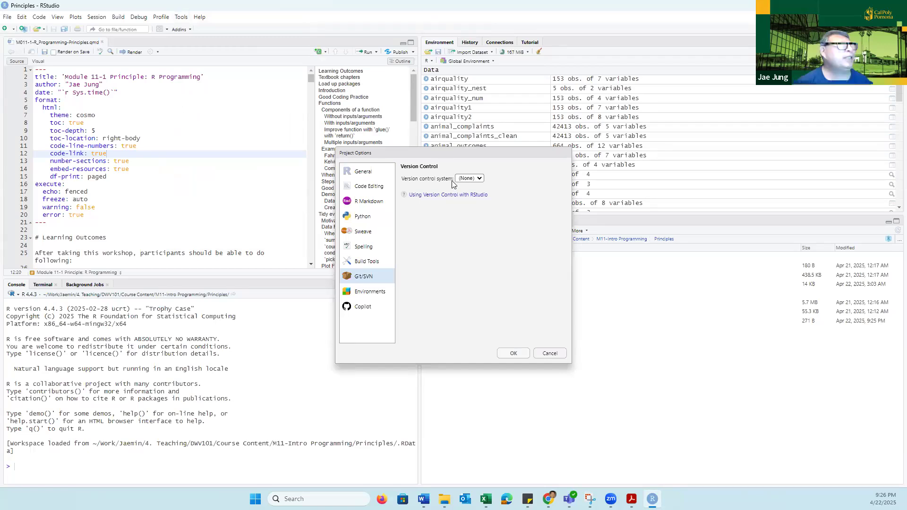
pyautogui.click(480, 180)
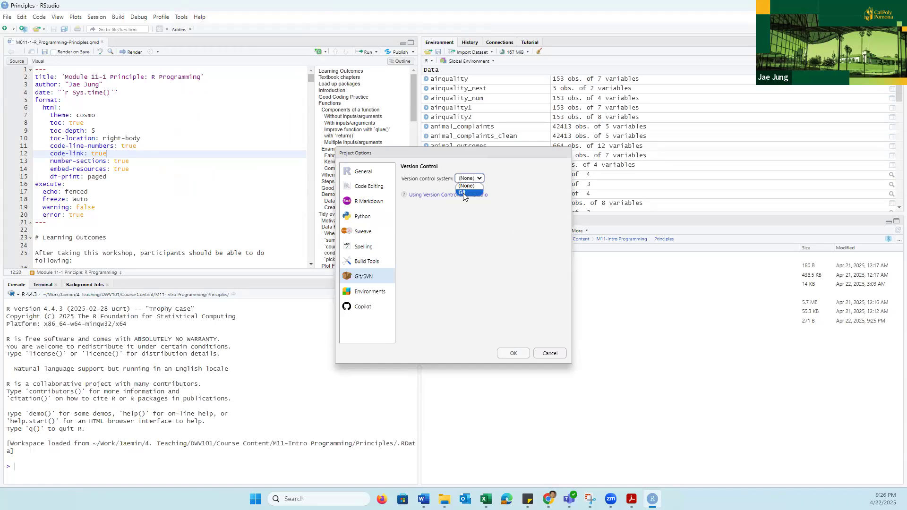
pyautogui.click(464, 193)
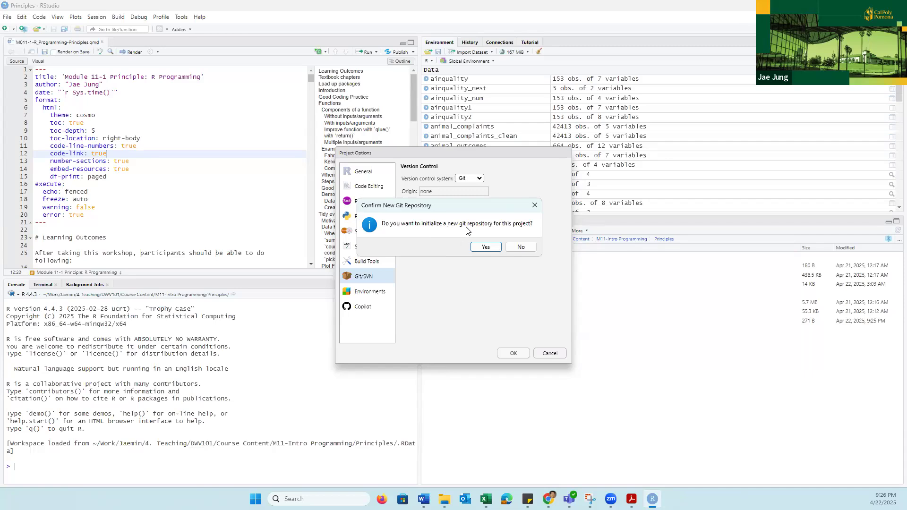
pyautogui.click(485, 248)
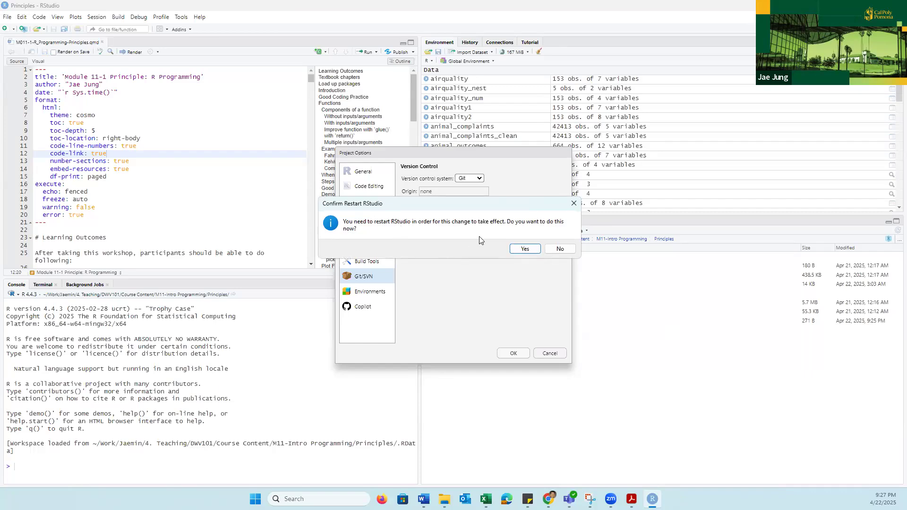
pyautogui.click(525, 249)
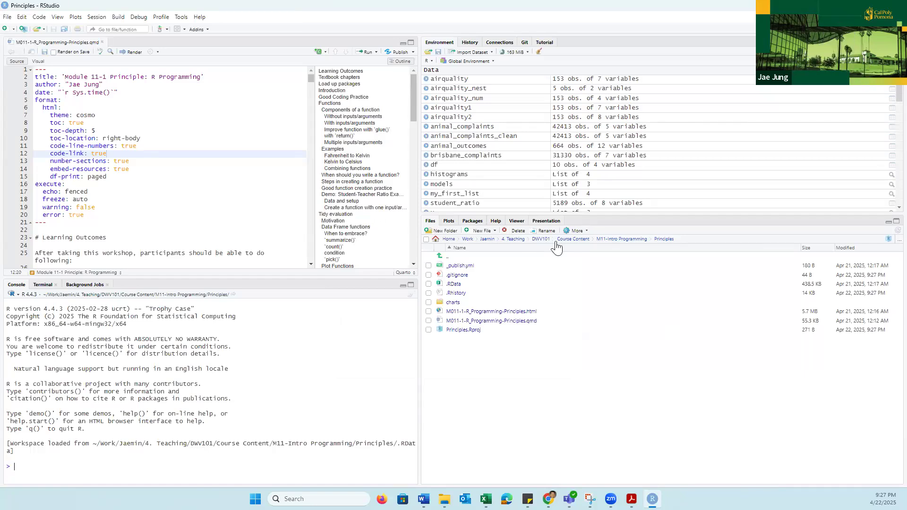
# - Stage .gitignore for the first commit, and open the file to review its ignore entries before closing it
pyautogui.click(525, 42)
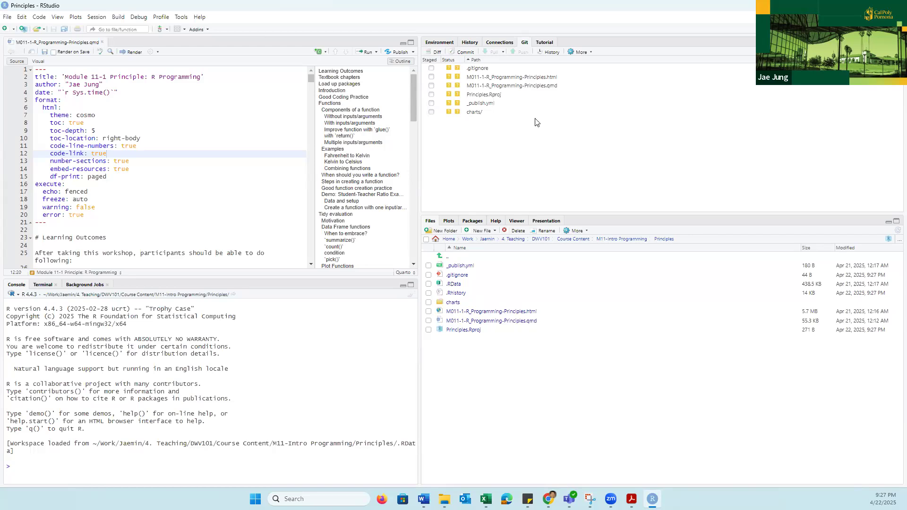
pyautogui.click(431, 68)
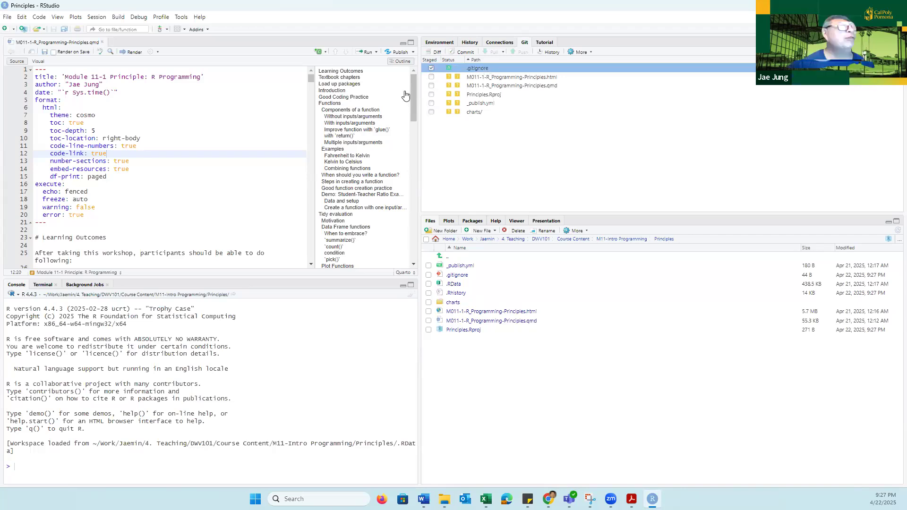
pyautogui.click(457, 276)
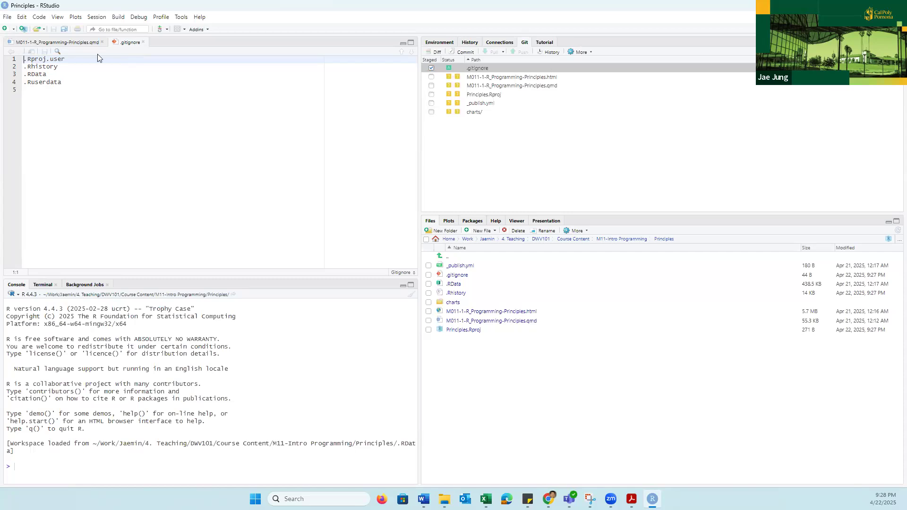
pyautogui.click(142, 42)
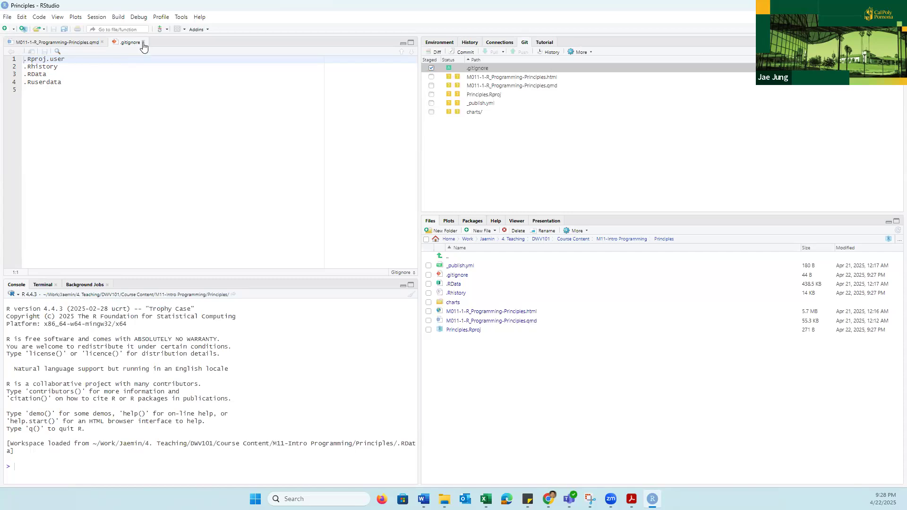
# - Stage the Principles .html and .qmd files, Principles.Rproj, _publish.yml and the charts folder, and check the staged chart files
pyautogui.click(431, 78)
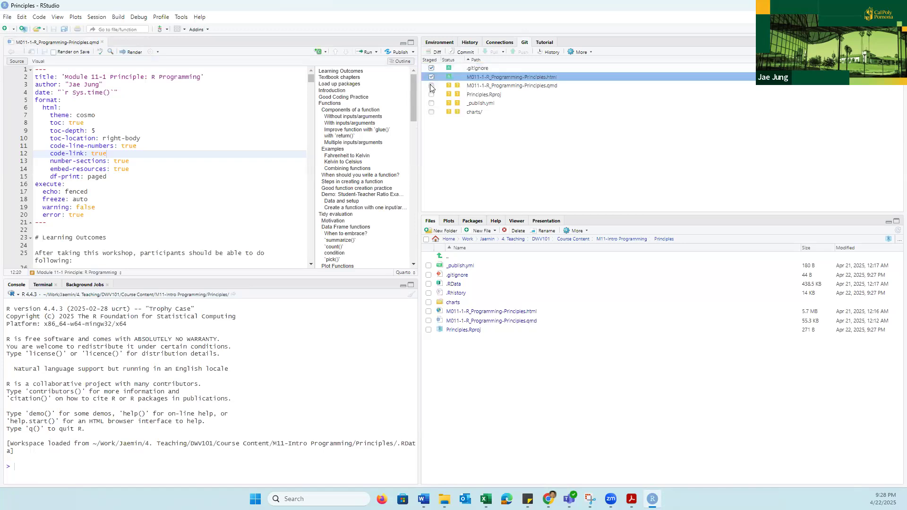
pyautogui.click(430, 86)
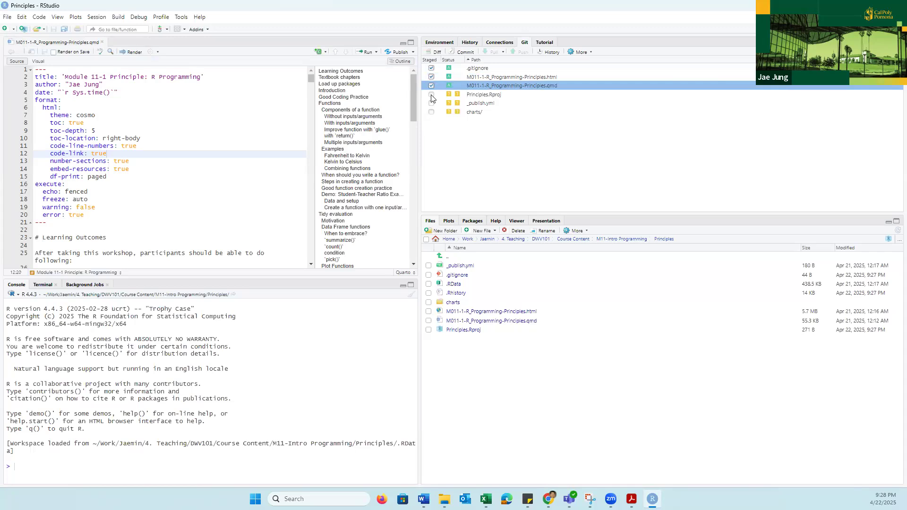
pyautogui.click(430, 95)
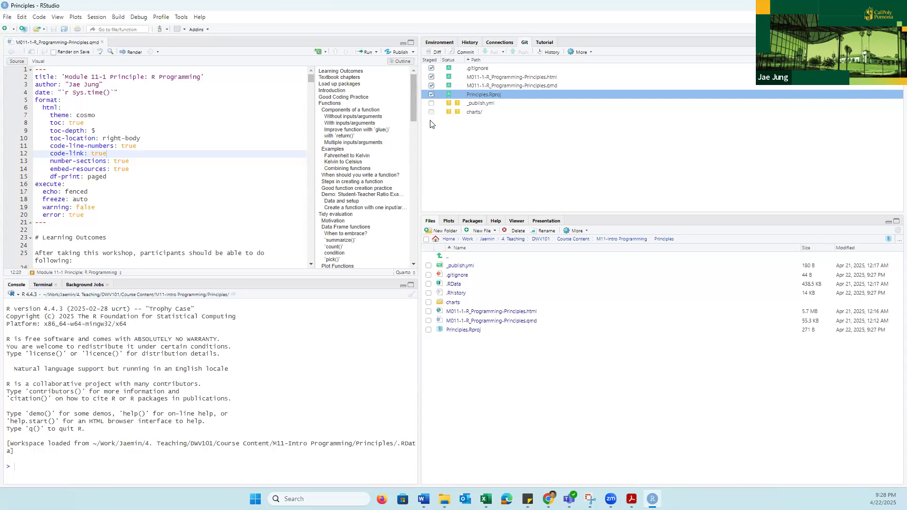
pyautogui.click(431, 103)
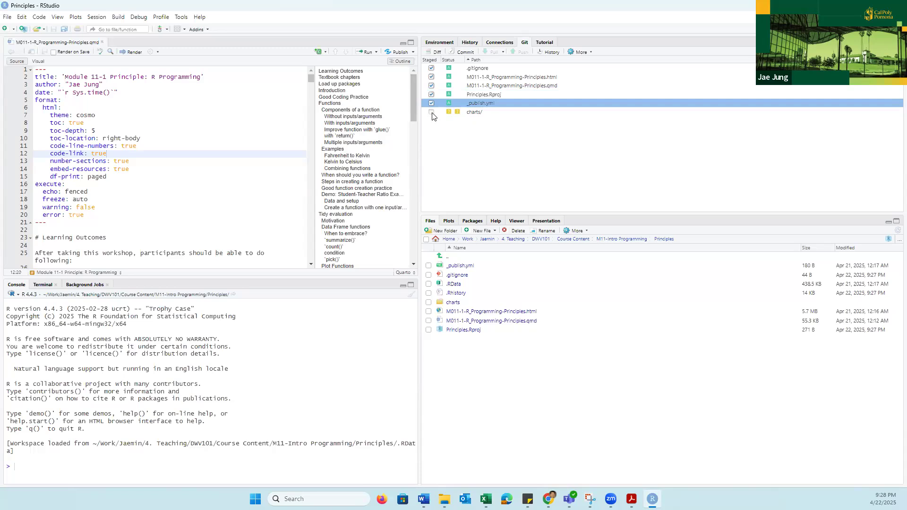
pyautogui.click(431, 112)
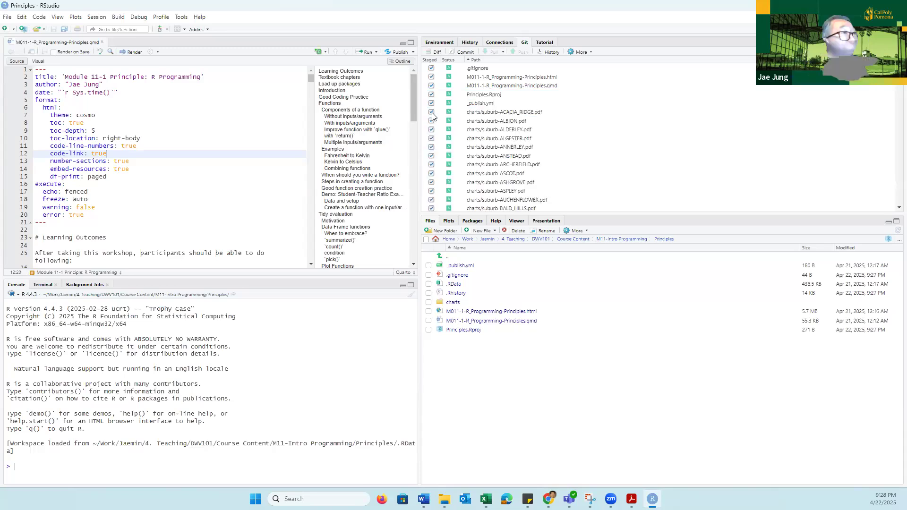
pyautogui.scroll(-15, 566, 140)
pyautogui.scroll(-5, 567, 140)
pyautogui.scroll(18, 567, 138)
pyautogui.scroll(2, 567, 138)
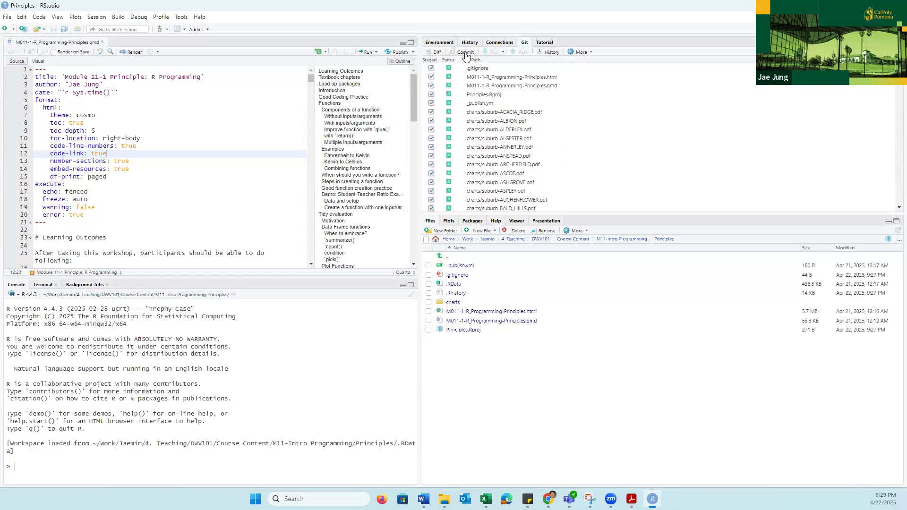
# - Commit the staged project files with the message "initial commit" and close the commit review window
pyautogui.click(468, 53)
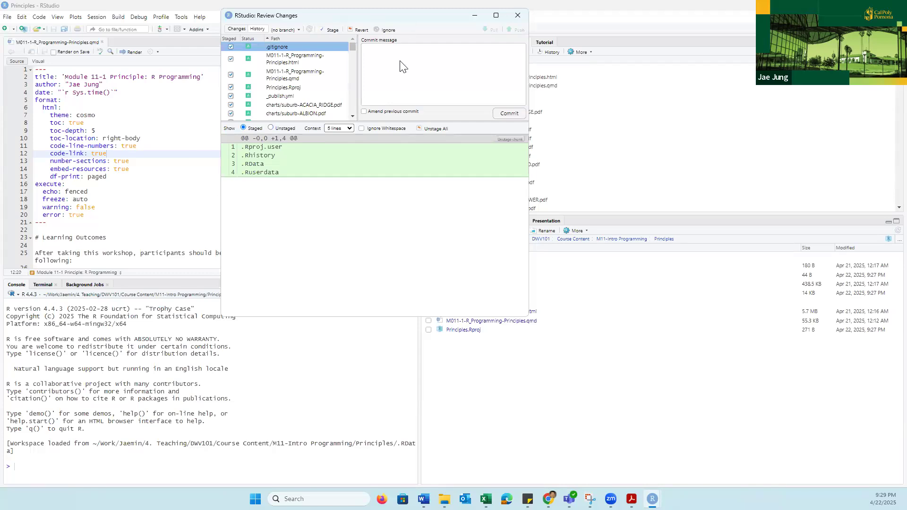
pyautogui.moveTo(354, 13); pyautogui.dragTo(464, 58)
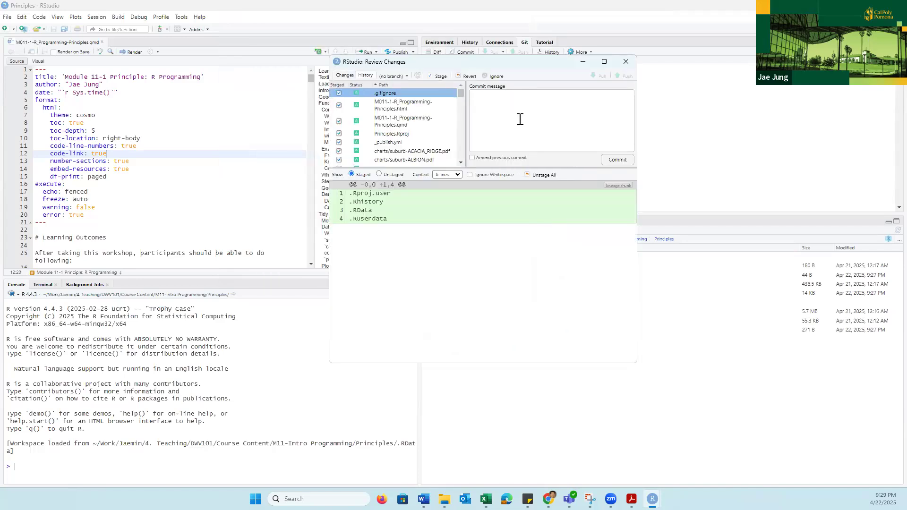
pyautogui.click(489, 109)
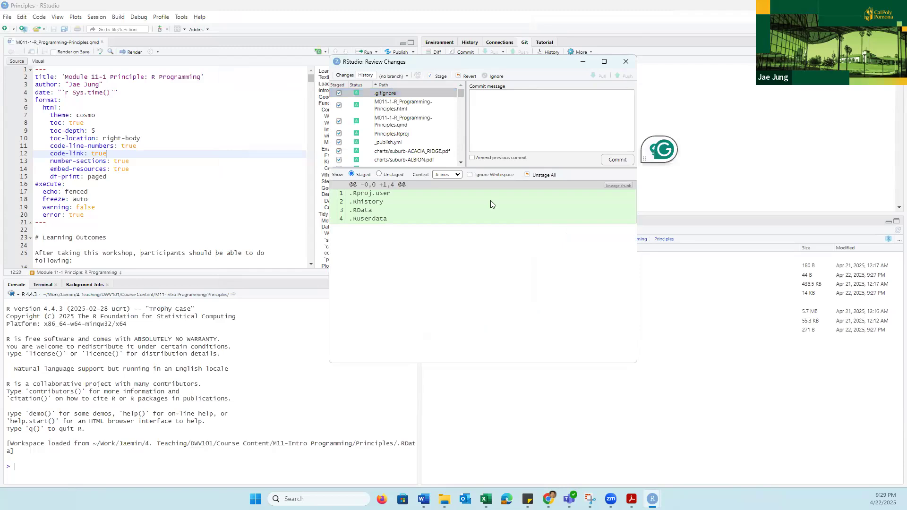
pyautogui.write('Initi')
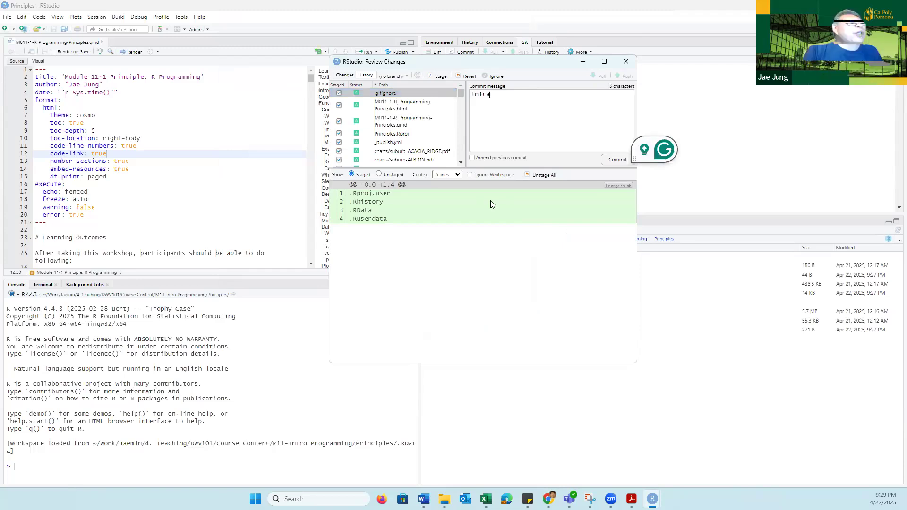
pyautogui.write('al ')
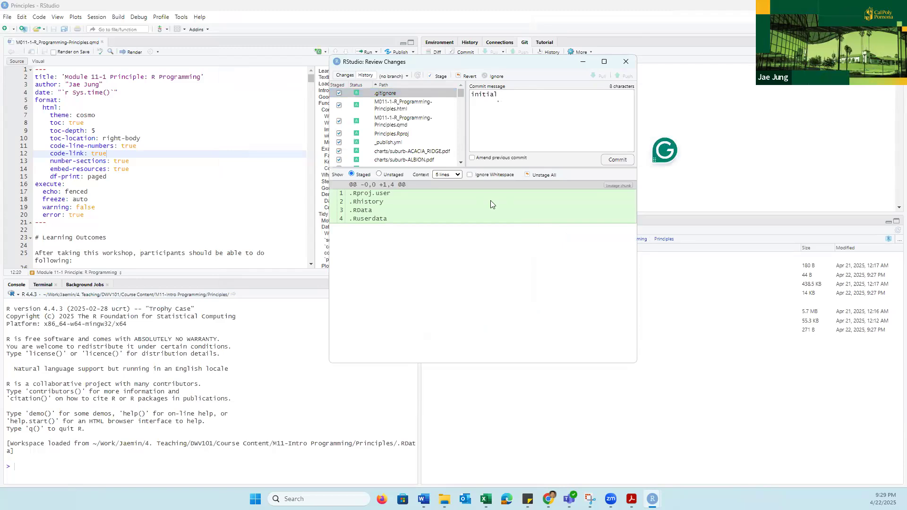
pyautogui.write('commit')
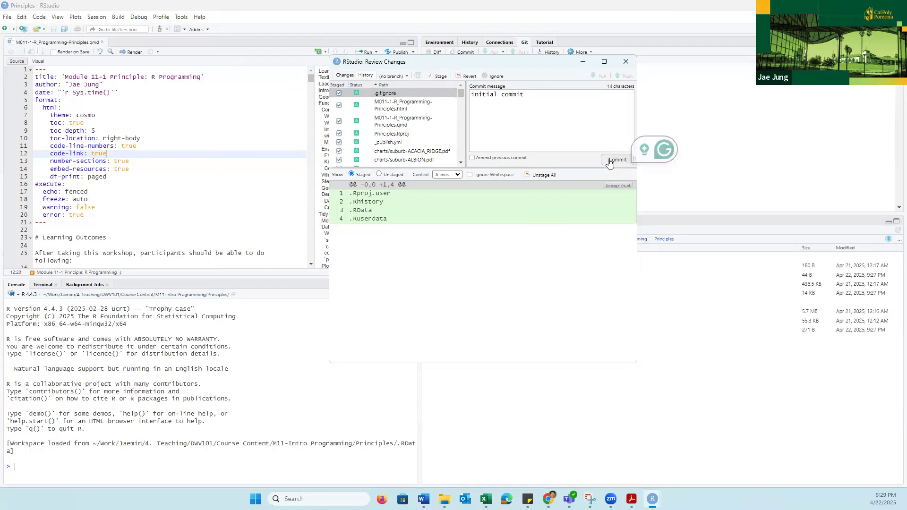
pyautogui.click(610, 161)
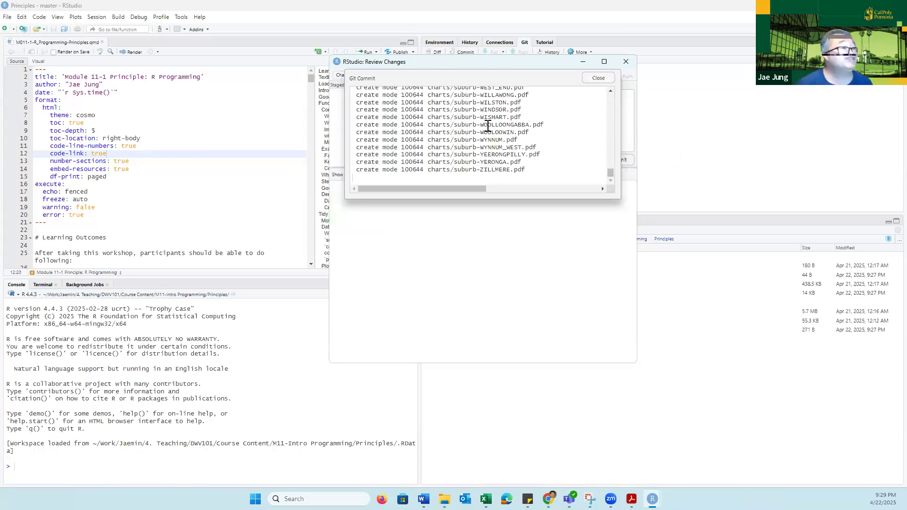
pyautogui.click(598, 79)
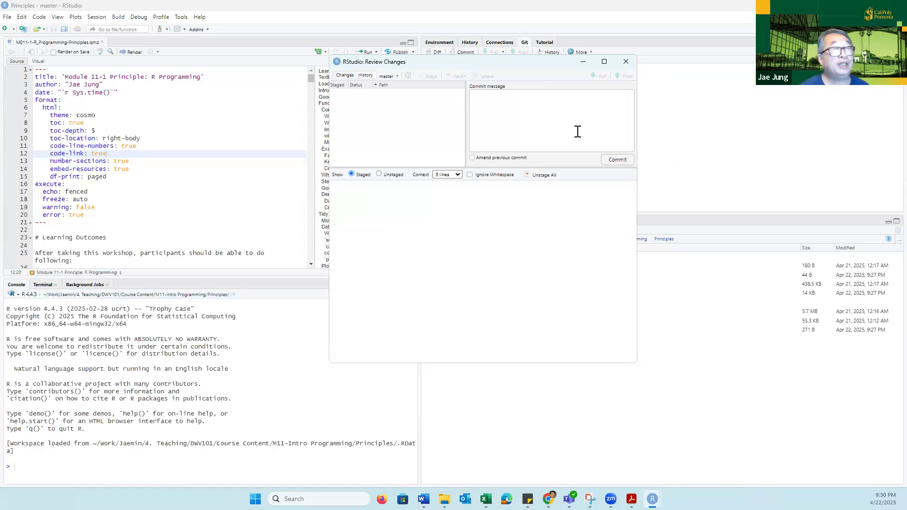
pyautogui.click(625, 64)
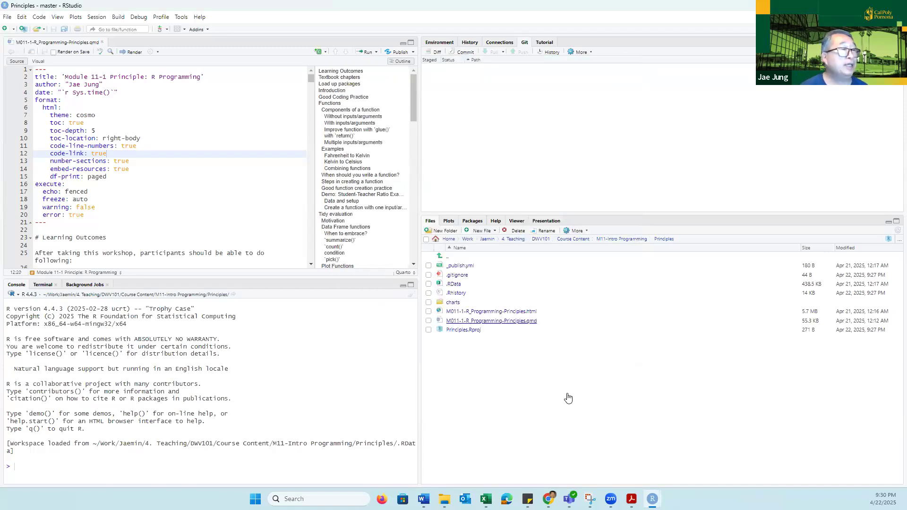
# - Switch to Chrome, open GitHub in a new tab and start creating a new repository
pyautogui.moveTo(548, 498)
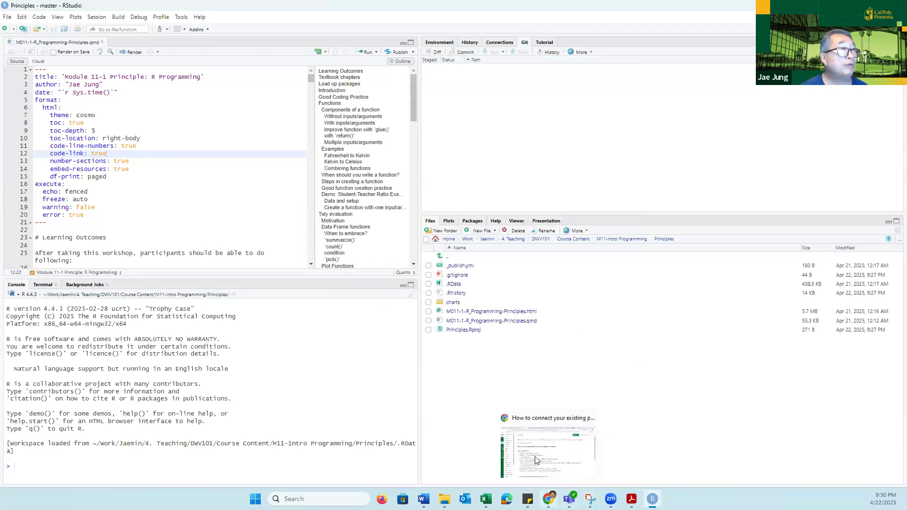
pyautogui.click(538, 444)
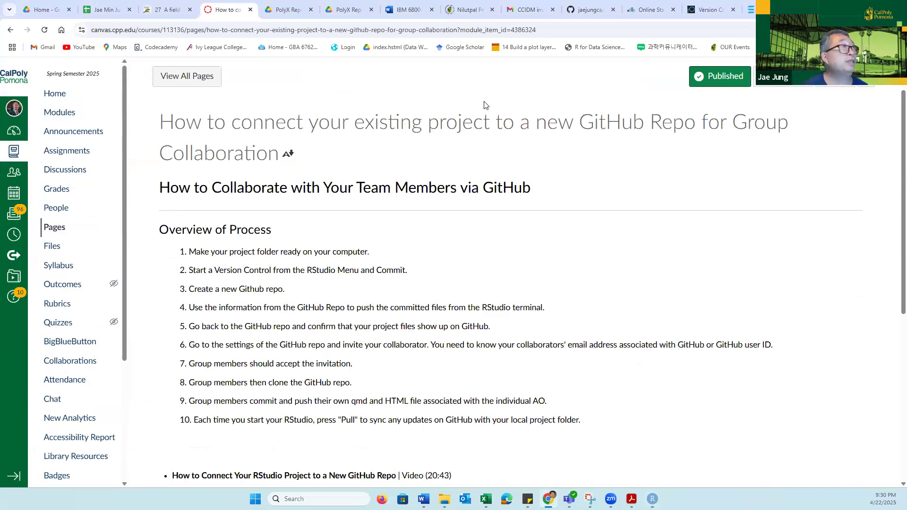
pyautogui.hotkey('ctrl', 't')
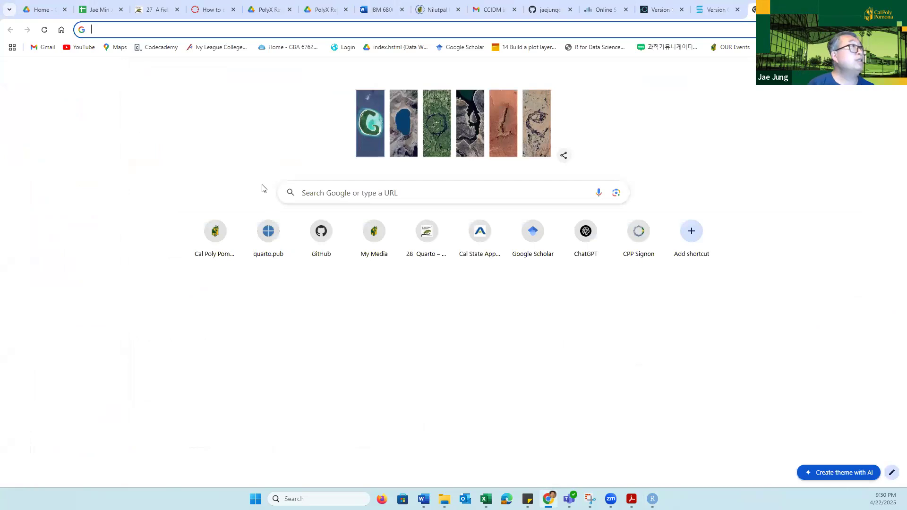
pyautogui.write('git')
pyautogui.press('Return')
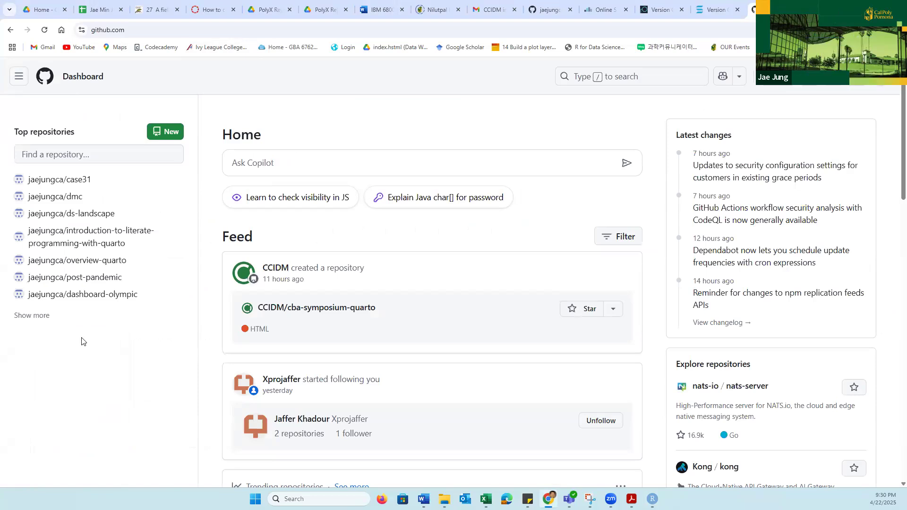
pyautogui.click(168, 131)
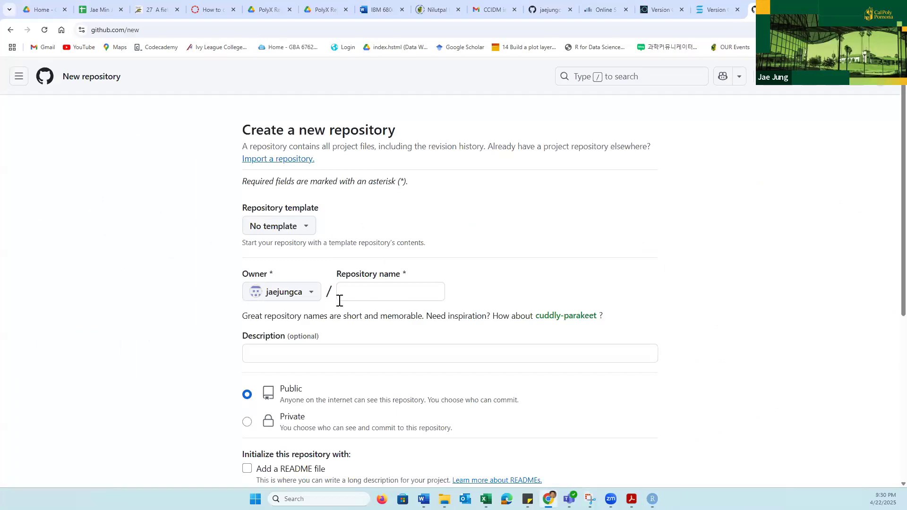
# - Name the new repository R-Programming
pyautogui.click(369, 294)
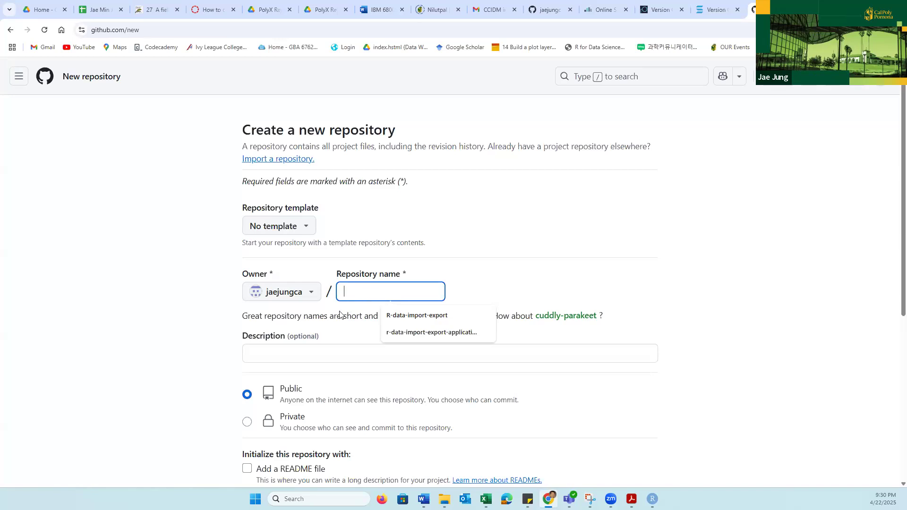
pyautogui.click(396, 314)
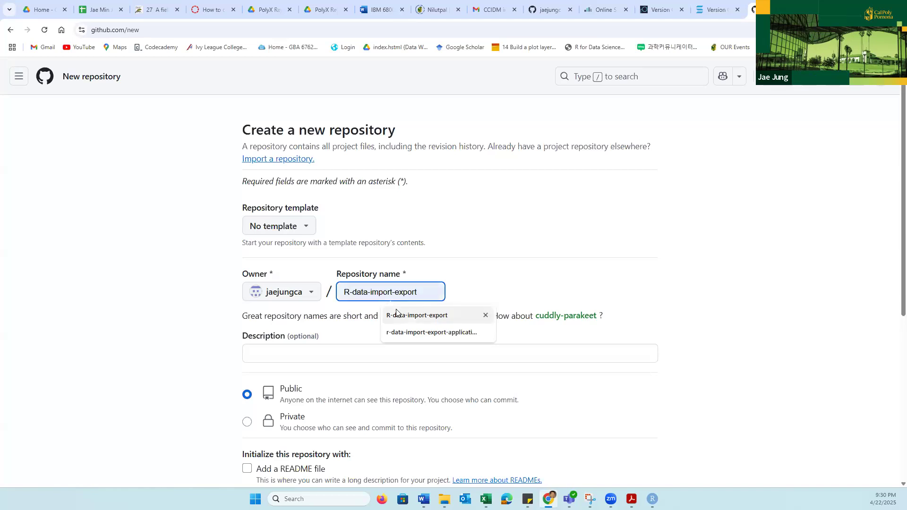
pyautogui.hotkey('ctrl', 'a')
pyautogui.write('R')
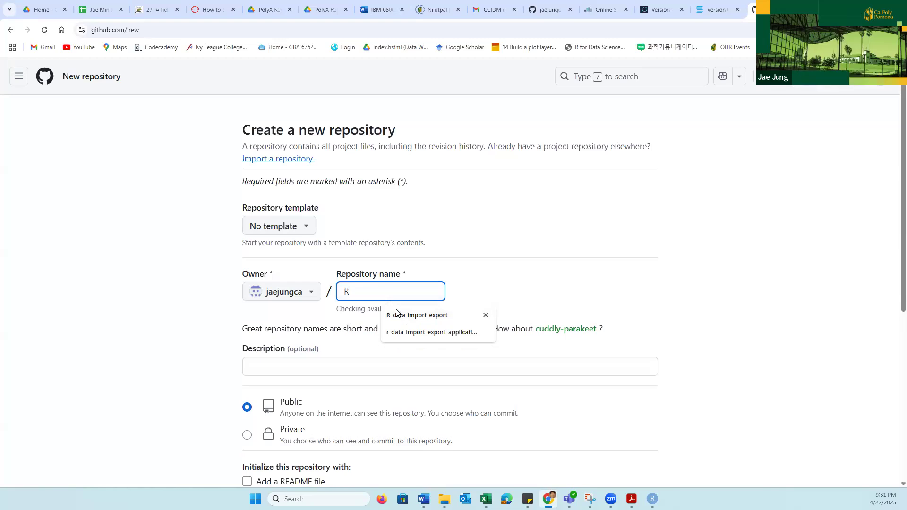
pyautogui.write('-P')
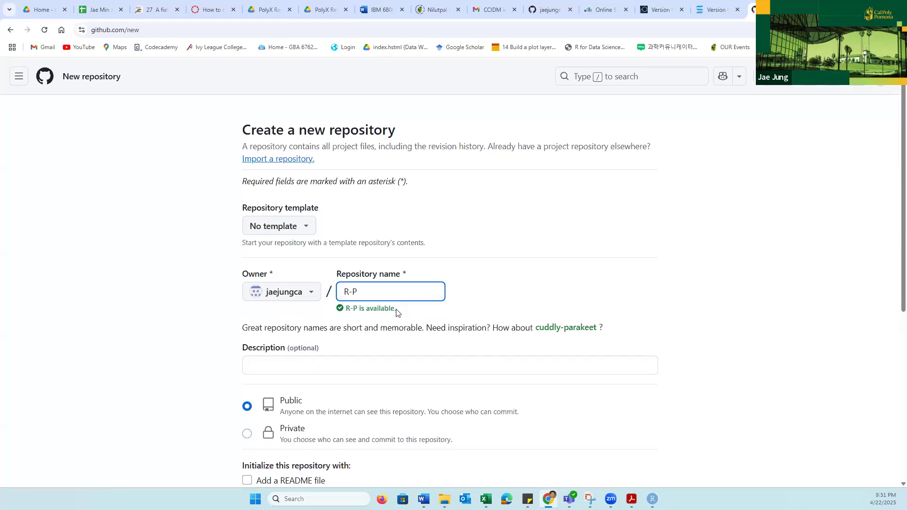
pyautogui.write('rogr')
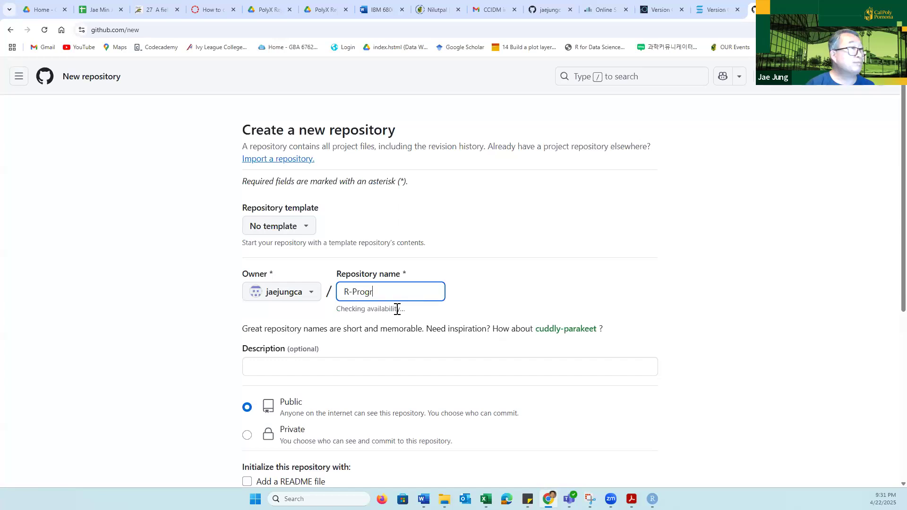
pyautogui.write('amming')
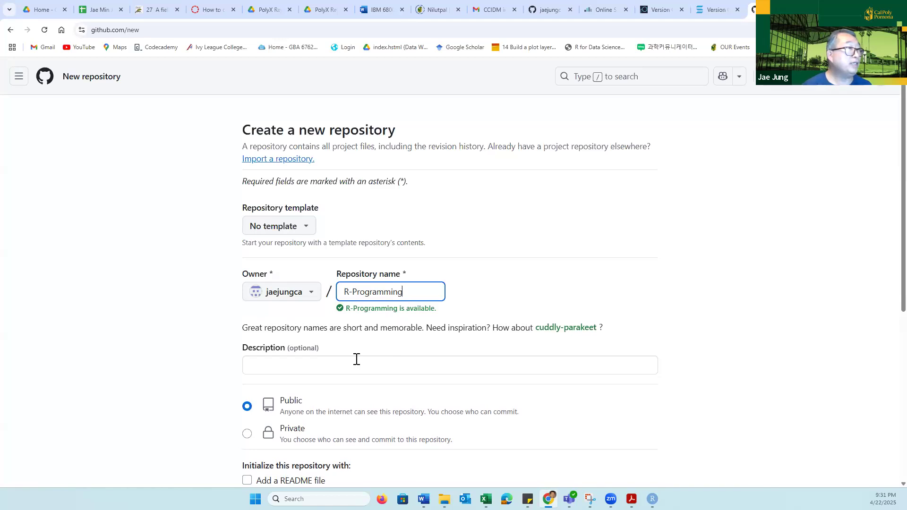
# - Enter the repository description "This is a lecture on R Programming"
pyautogui.click(346, 368)
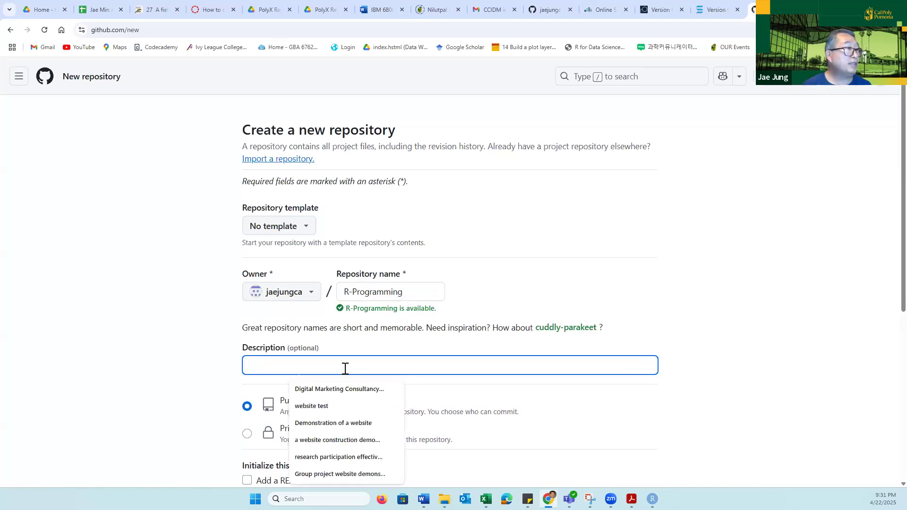
pyautogui.scroll(-3, 682, 375)
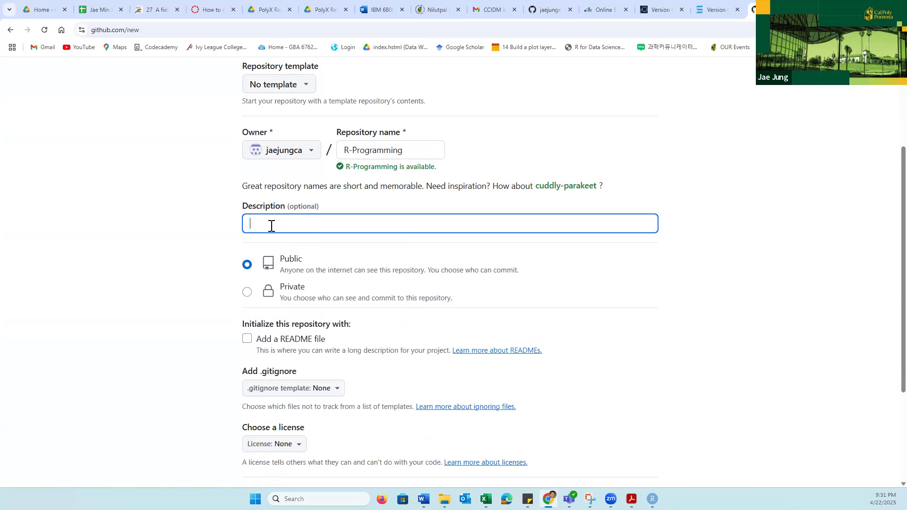
pyautogui.write('This is')
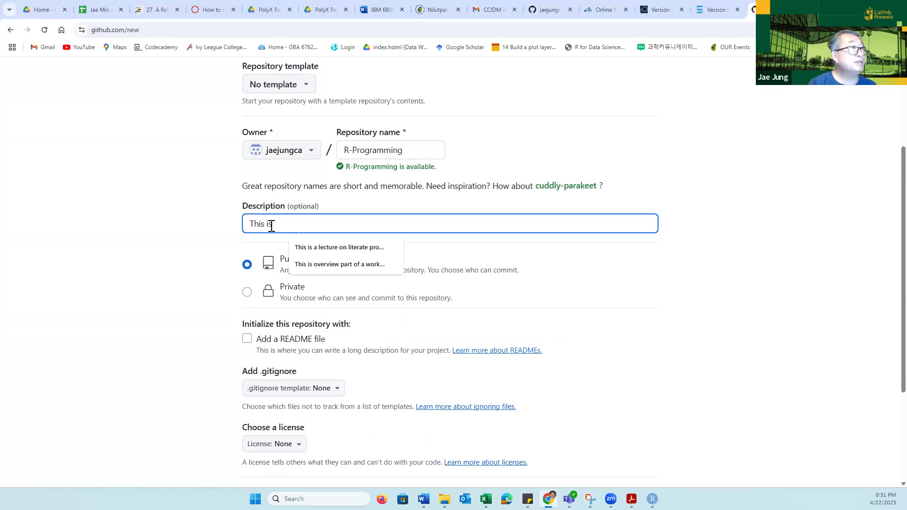
pyautogui.write(' a lecture on')
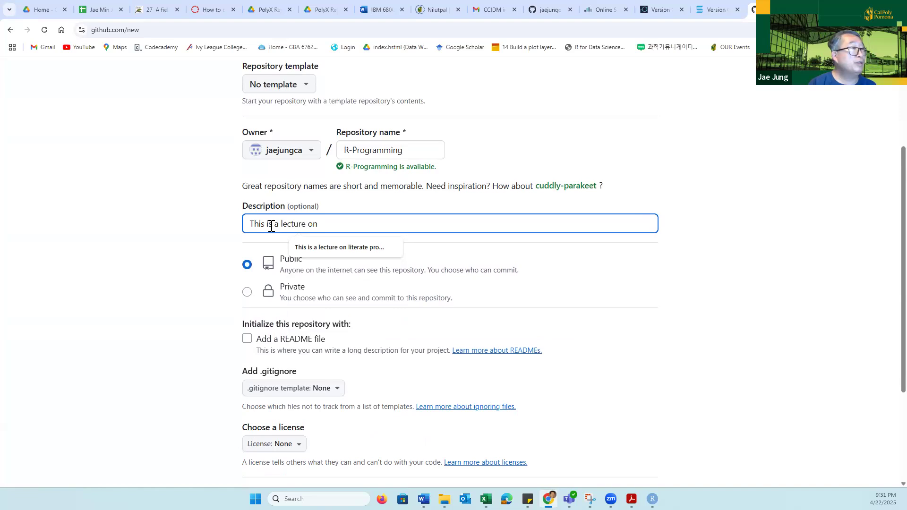
pyautogui.write(' R Programming')
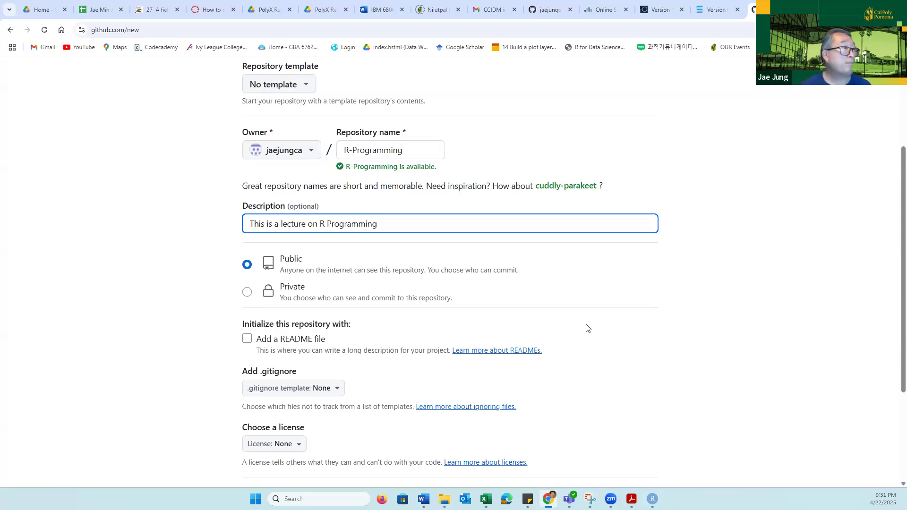
# - Set the repository's visibility to Private and create it without a README, .gitignore template or license
pyautogui.click(246, 293)
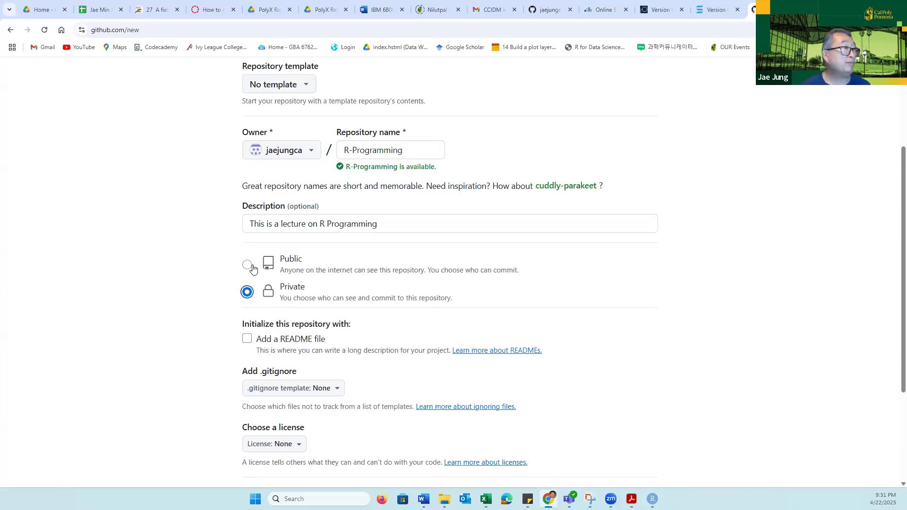
pyautogui.scroll(-3, 676, 377)
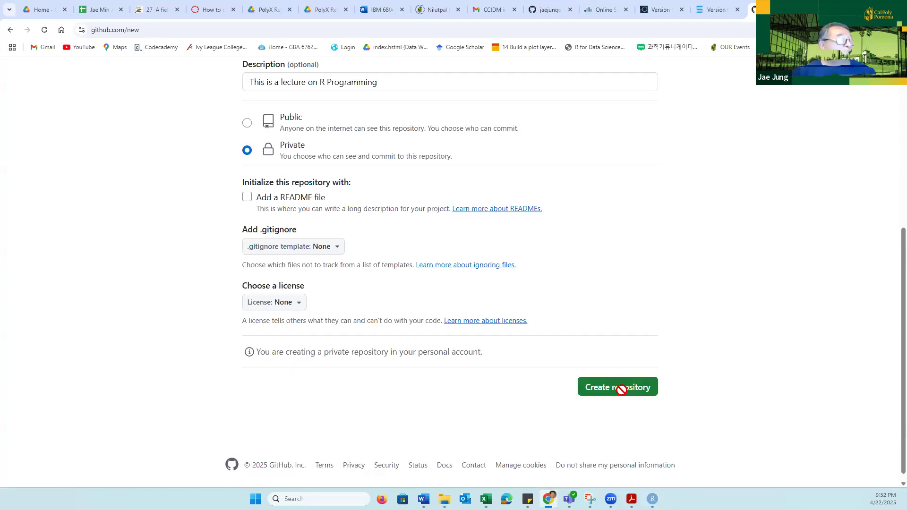
pyautogui.click(622, 390)
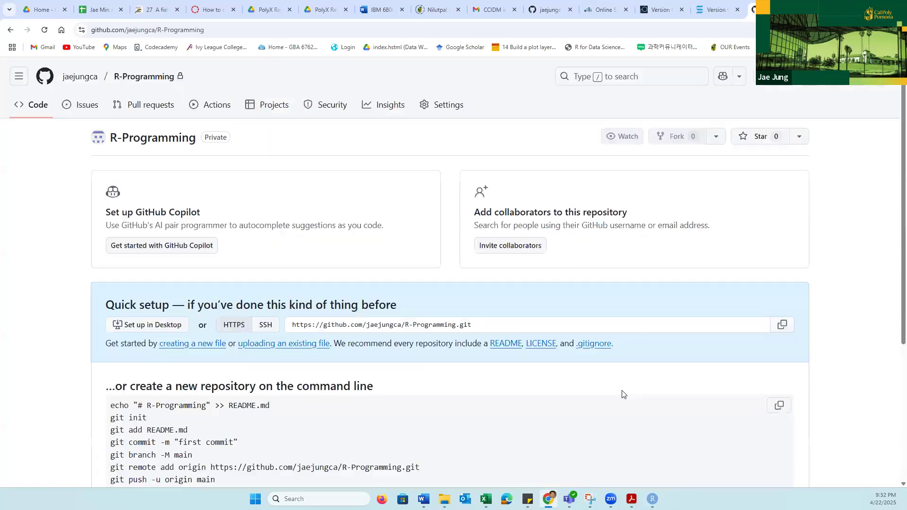
# - Examine the new repository's quick setup page, especially the command-line instructions for initializing, committing, adding the remote and pushing
pyautogui.scroll(-1, 628, 290)
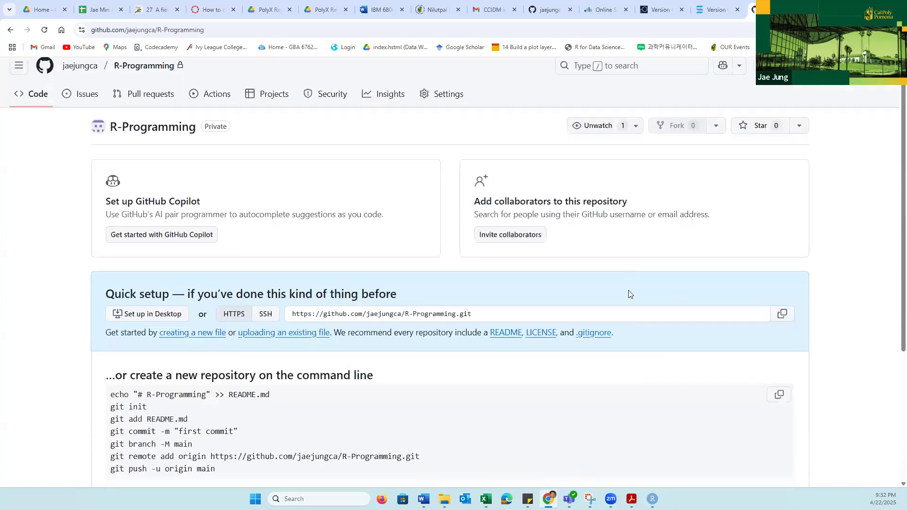
pyautogui.scroll(-4, 622, 330)
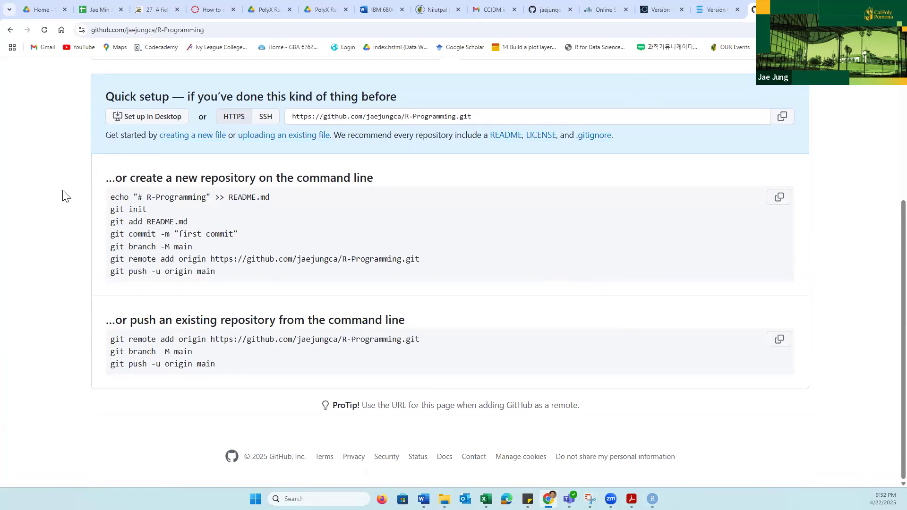
pyautogui.scroll(2, 66, 203)
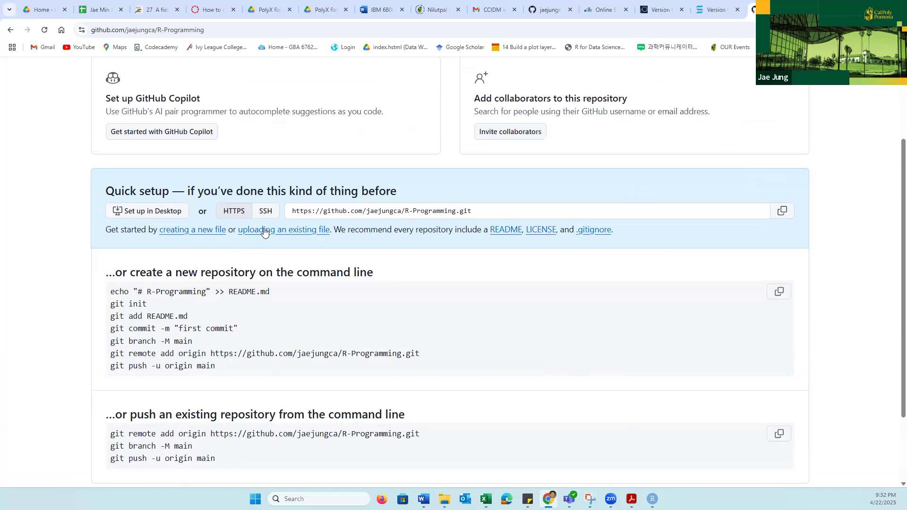
pyautogui.scroll(-1, 202, 283)
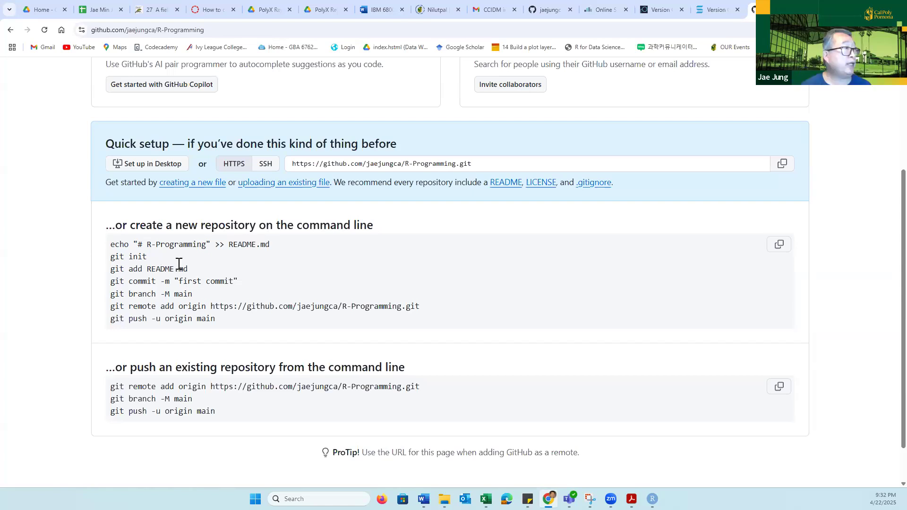
pyautogui.moveTo(150, 256); pyautogui.dragTo(101, 264)
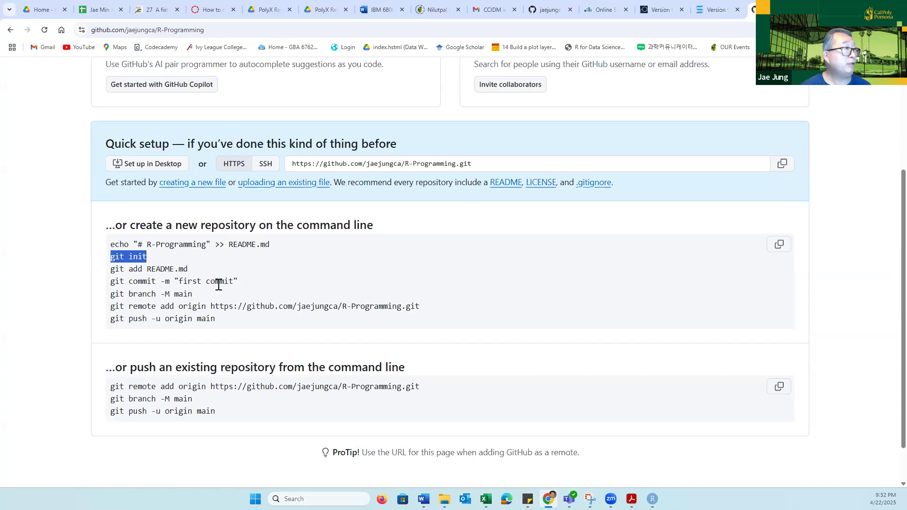
pyautogui.moveTo(111, 282); pyautogui.dragTo(228, 283)
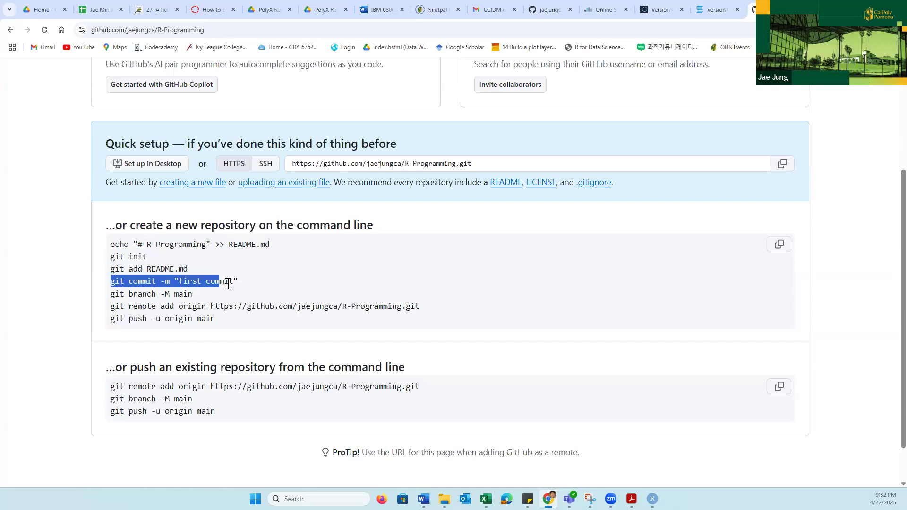
pyautogui.moveTo(114, 295); pyautogui.dragTo(231, 326)
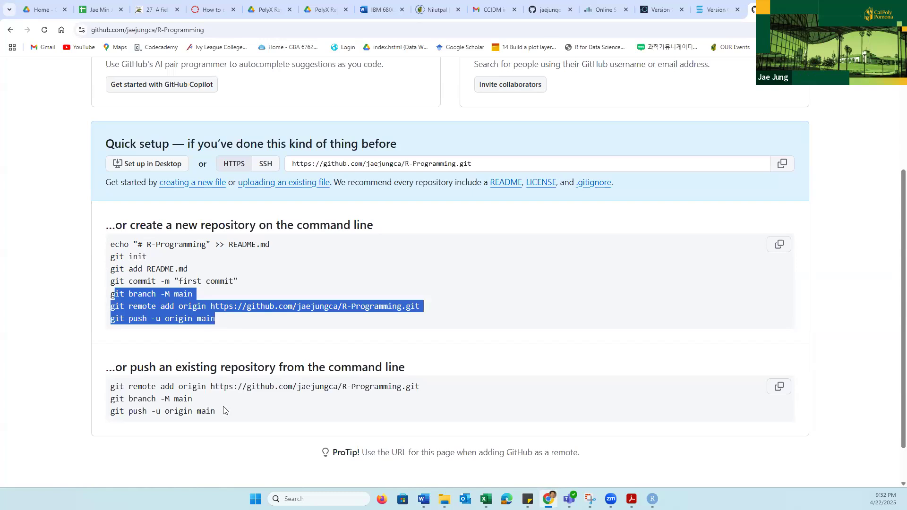
# - Copy the three commands for pushing an existing repository from the command line on the quick setup page
pyautogui.click(170, 398)
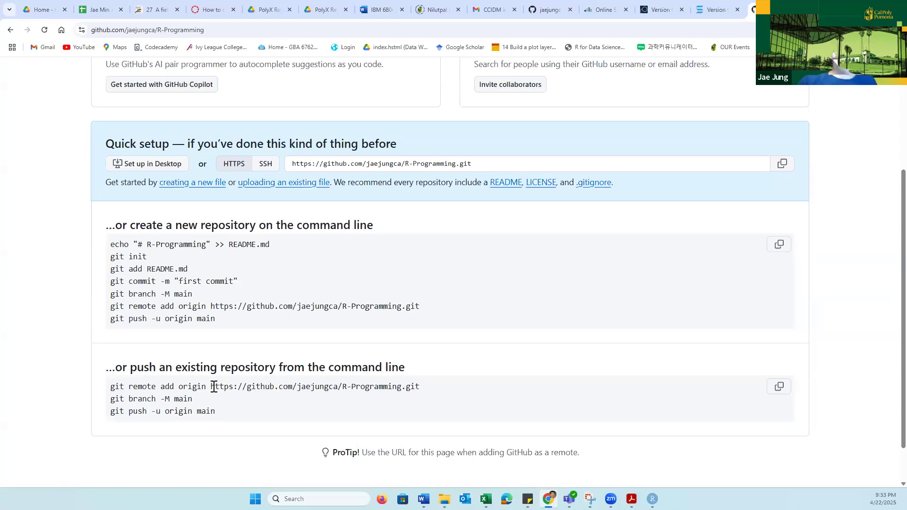
pyautogui.moveTo(211, 387); pyautogui.dragTo(424, 391)
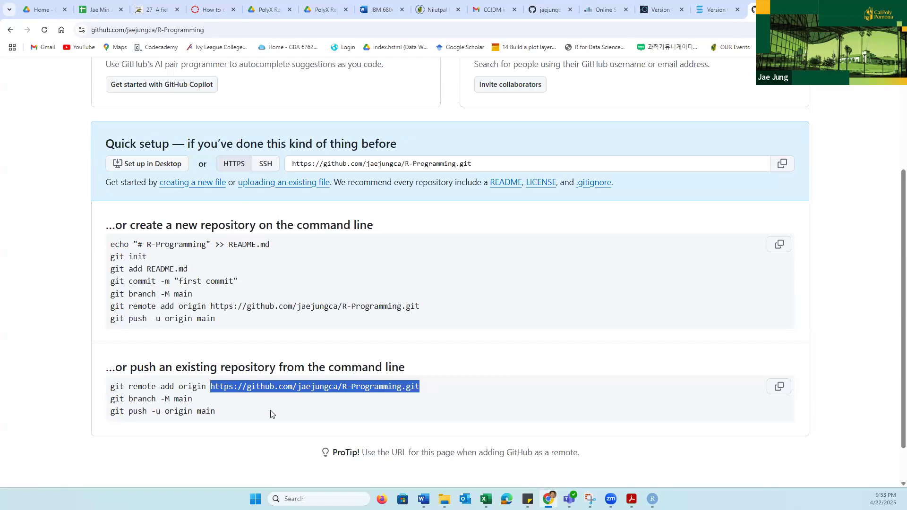
pyautogui.click(198, 400)
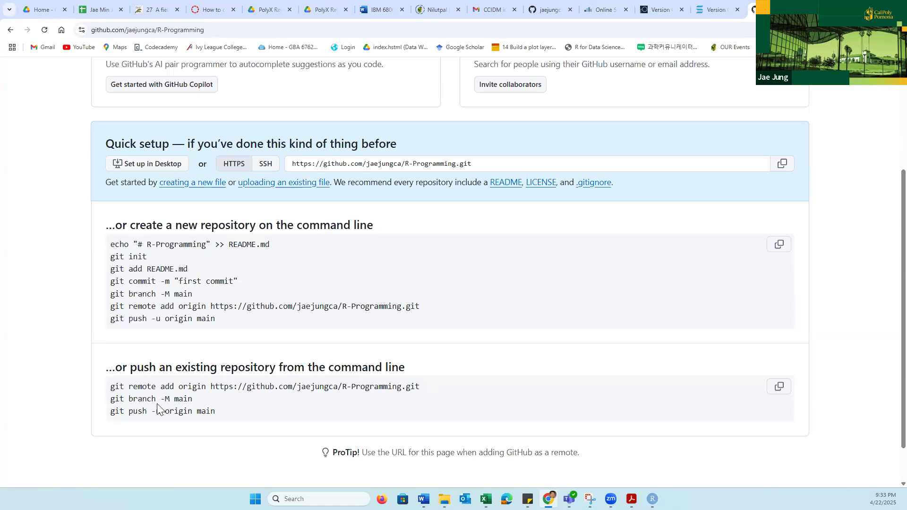
pyautogui.moveTo(171, 399); pyautogui.dragTo(178, 398)
pyautogui.click(112, 387)
pyautogui.moveTo(112, 387); pyautogui.dragTo(236, 411)
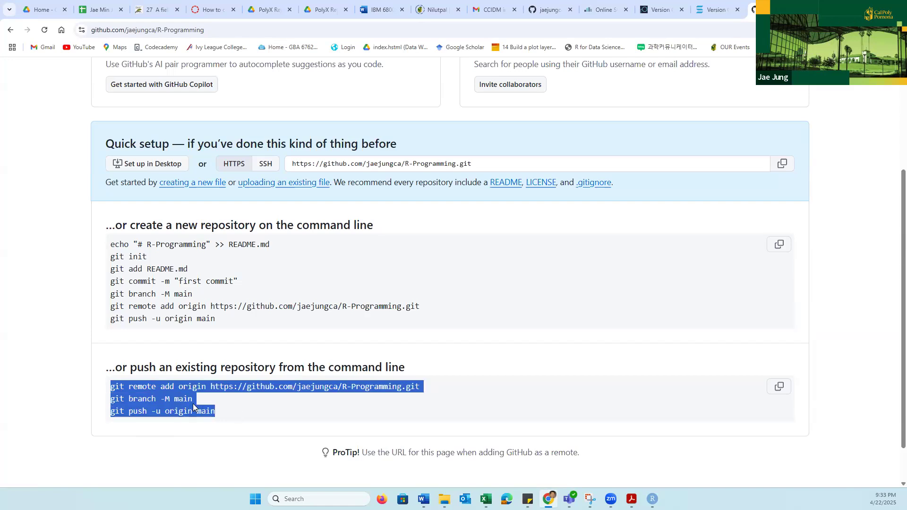
pyautogui.click(770, 392)
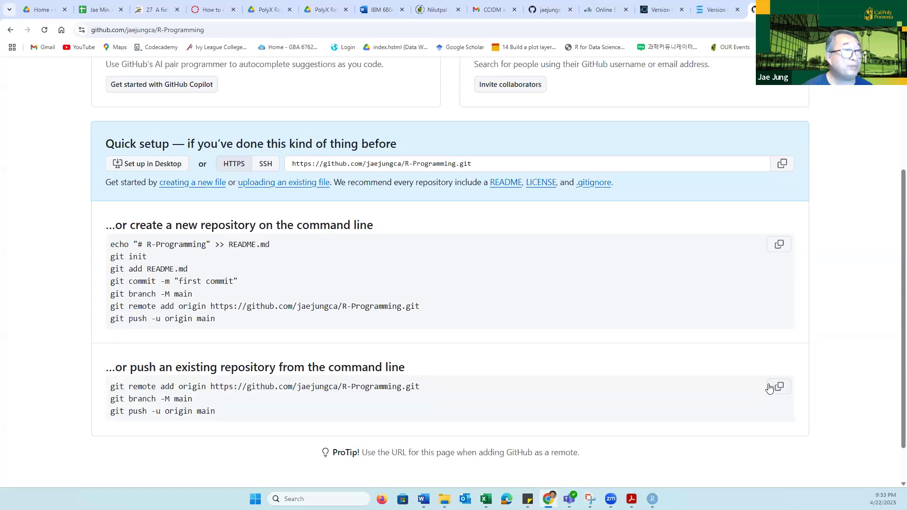
# - Switch to RStudio and start a new terminal session in the Principles project
pyautogui.moveTo(590, 499)
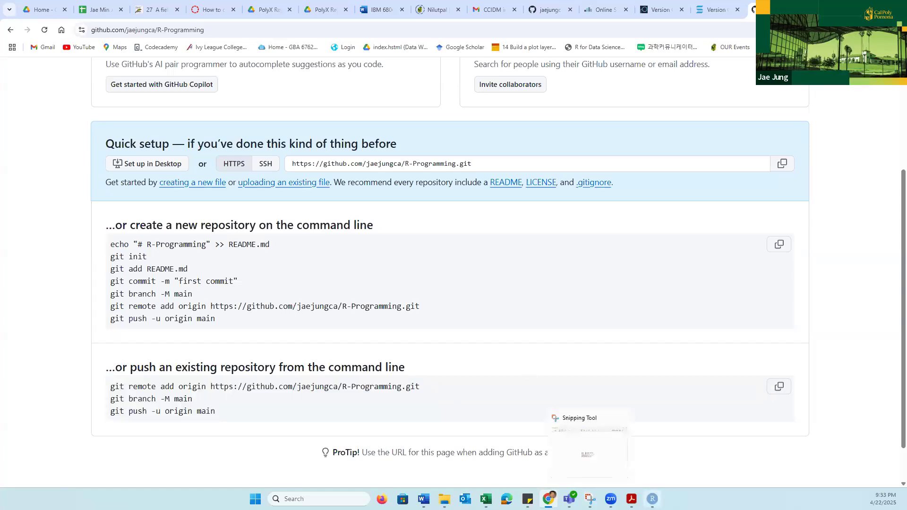
pyautogui.click(633, 451)
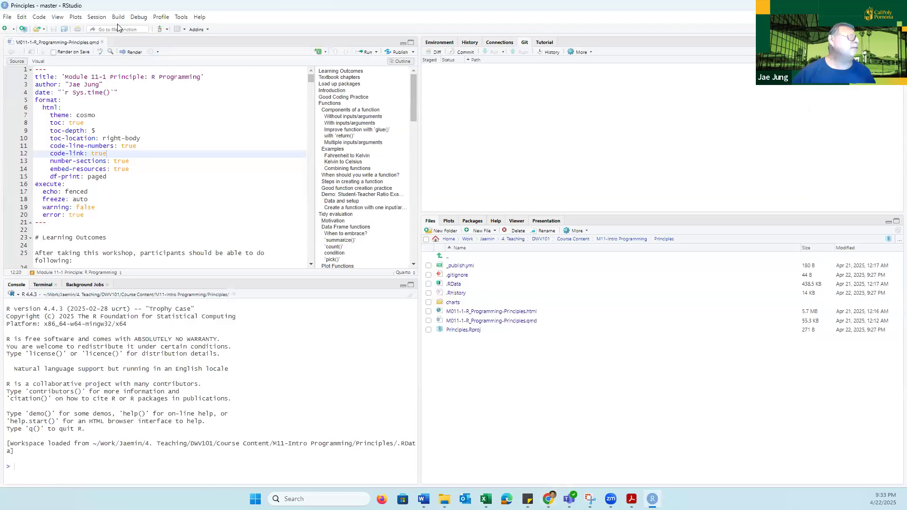
pyautogui.click(44, 285)
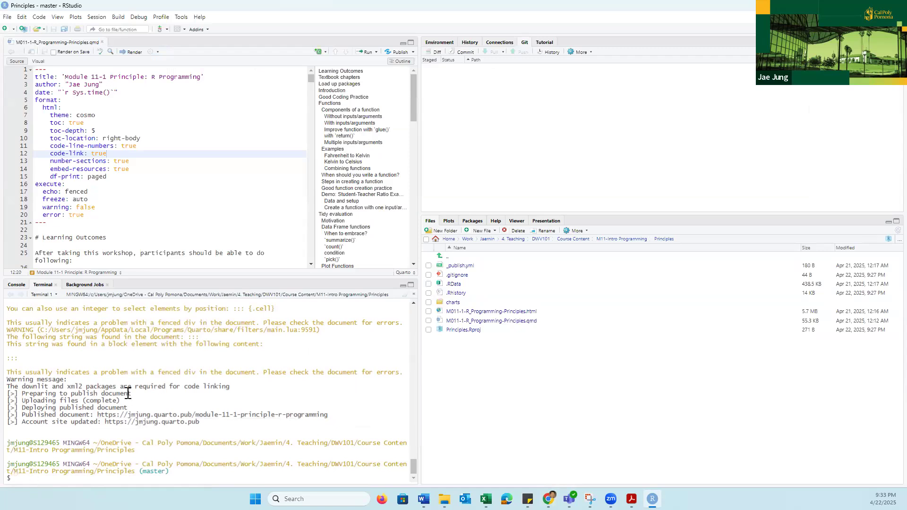
pyautogui.click(181, 18)
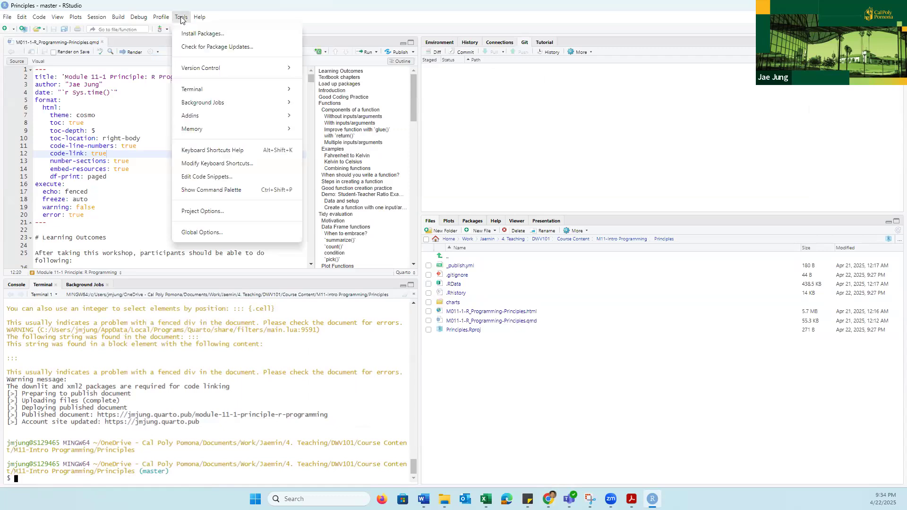
pyautogui.moveTo(201, 95)
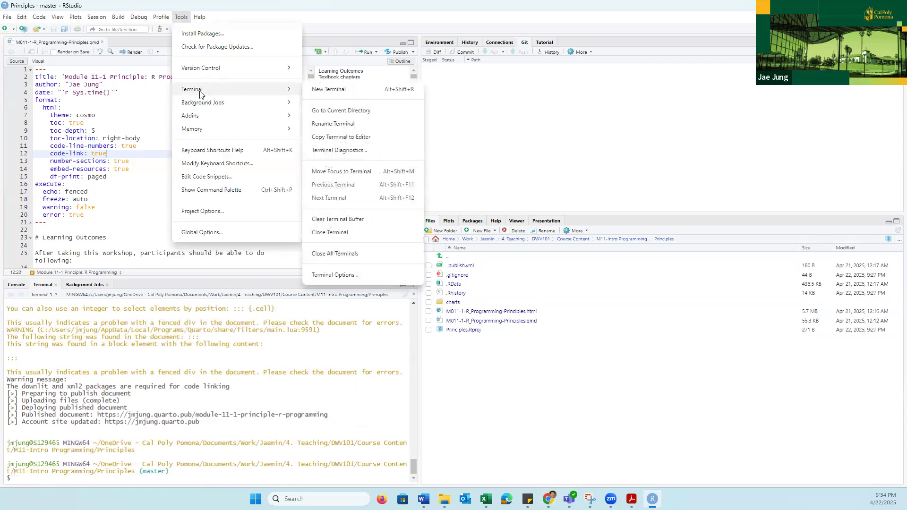
pyautogui.click(349, 91)
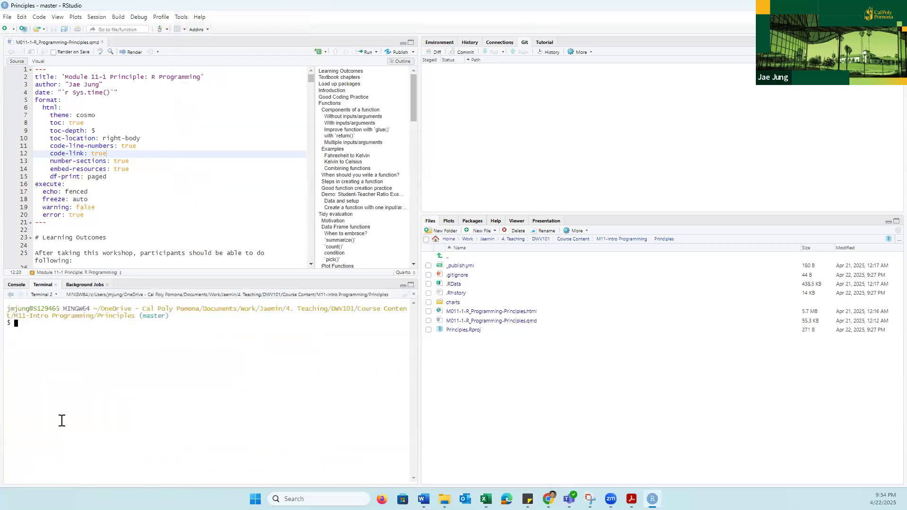
# - Paste and run the copied commands to add the GitHub remote as origin, rename the branch to main, and run git push -u origin main
pyautogui.rightClick(23, 327)
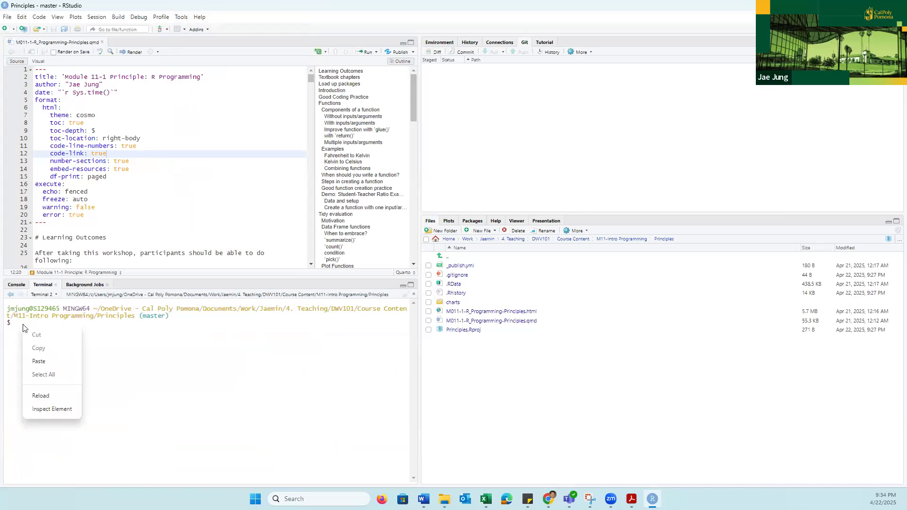
pyautogui.click(18, 324)
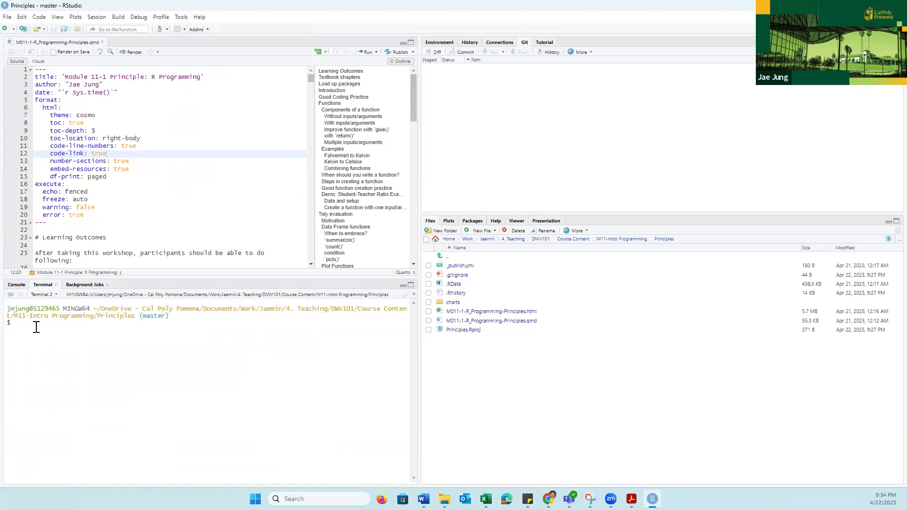
pyautogui.rightClick(24, 325)
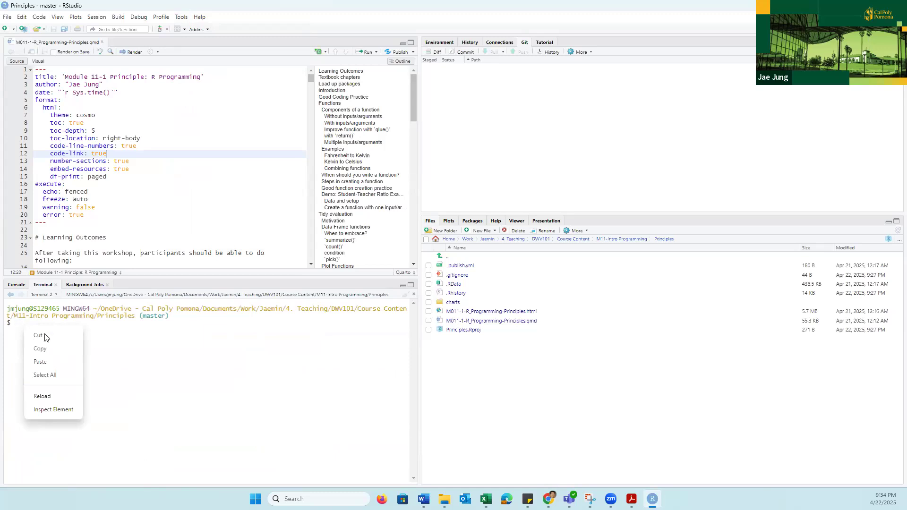
pyautogui.click(49, 362)
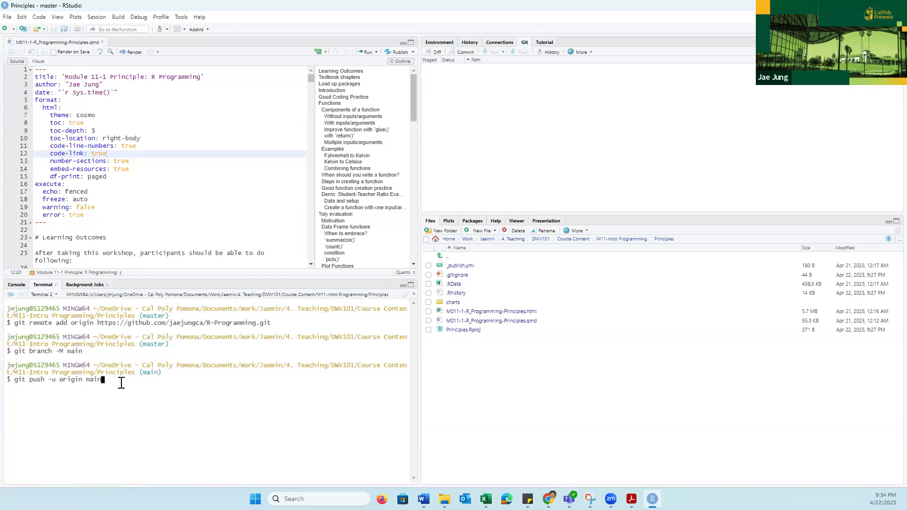
pyautogui.press('Return')
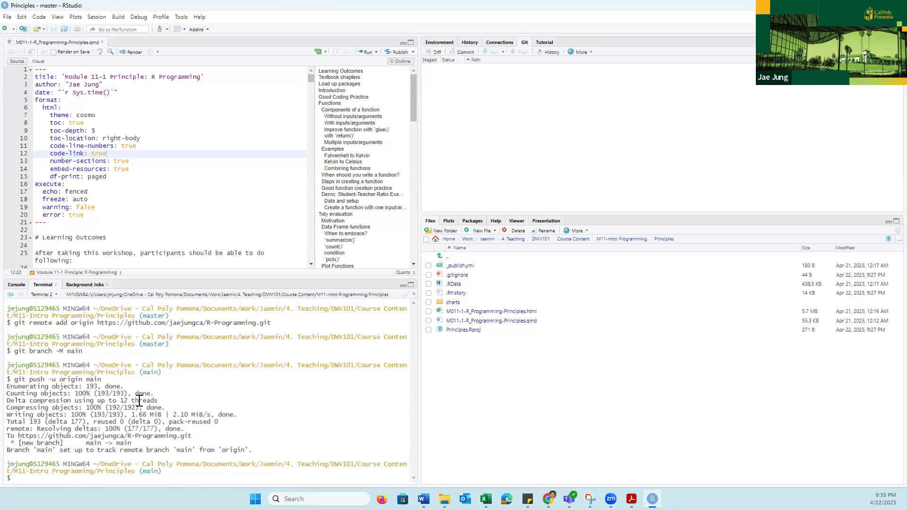
# - Switch back to the R-Programming repository on GitHub in the browser and reload its page
pyautogui.hotkey('alt', 'Tab')
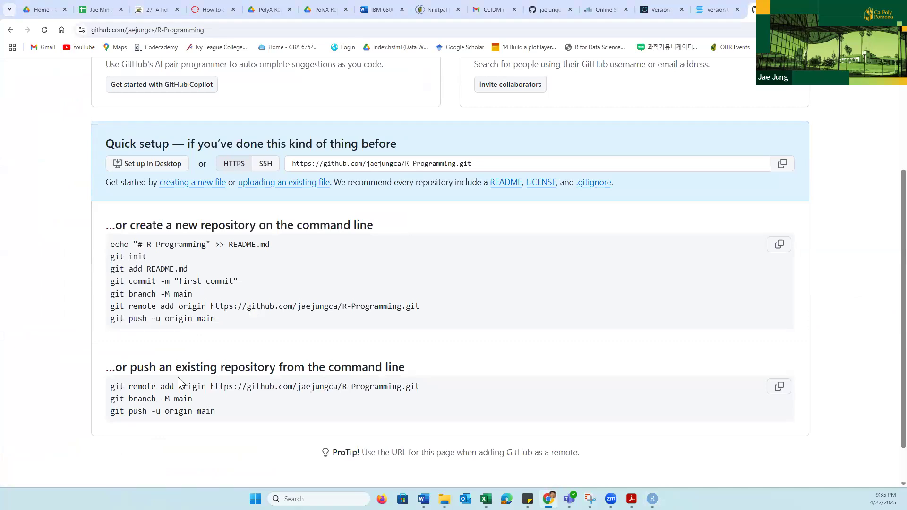
pyautogui.scroll(3, 191, 287)
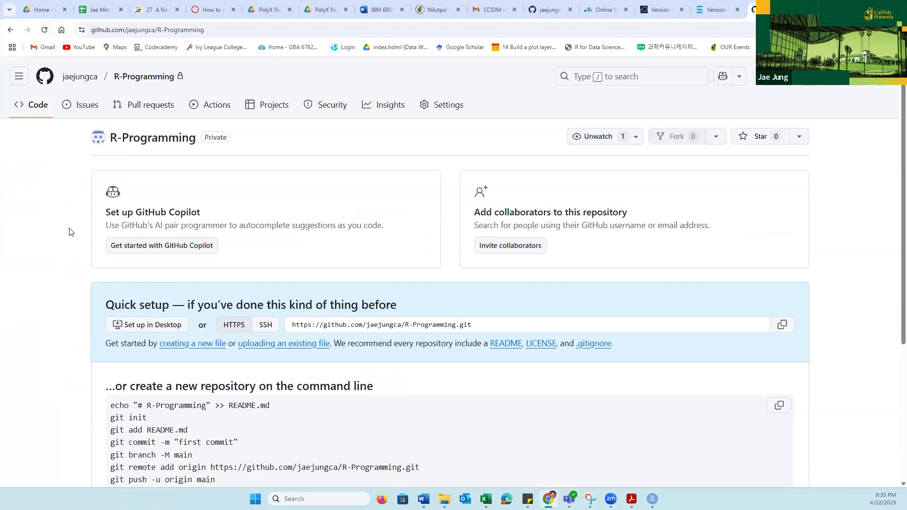
pyautogui.click(44, 31)
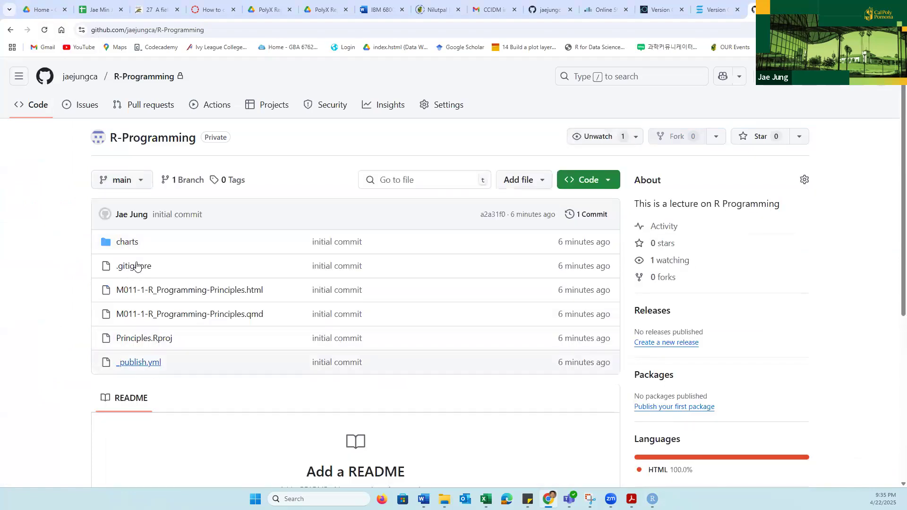
# - Look through the pushed PDF files in the repository's charts folder, and return to the repository's main page
pyautogui.click(126, 242)
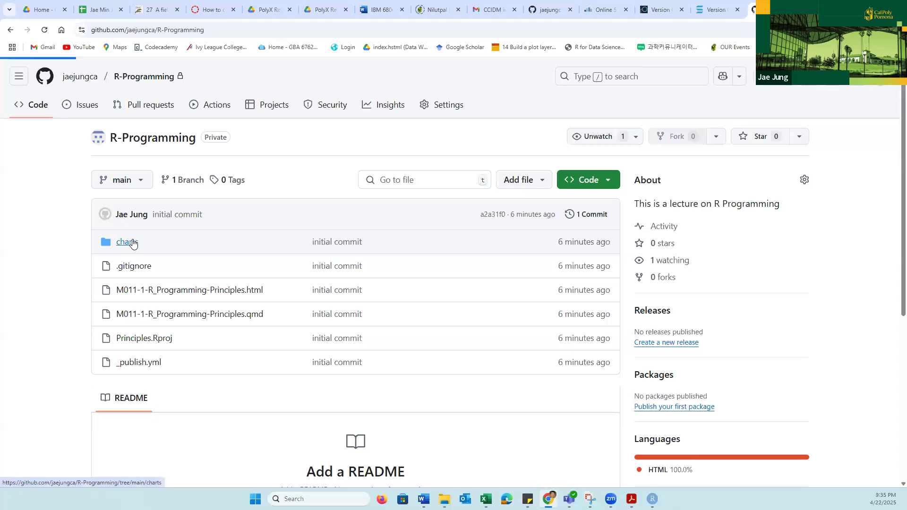
pyautogui.scroll(-20, 427, 356)
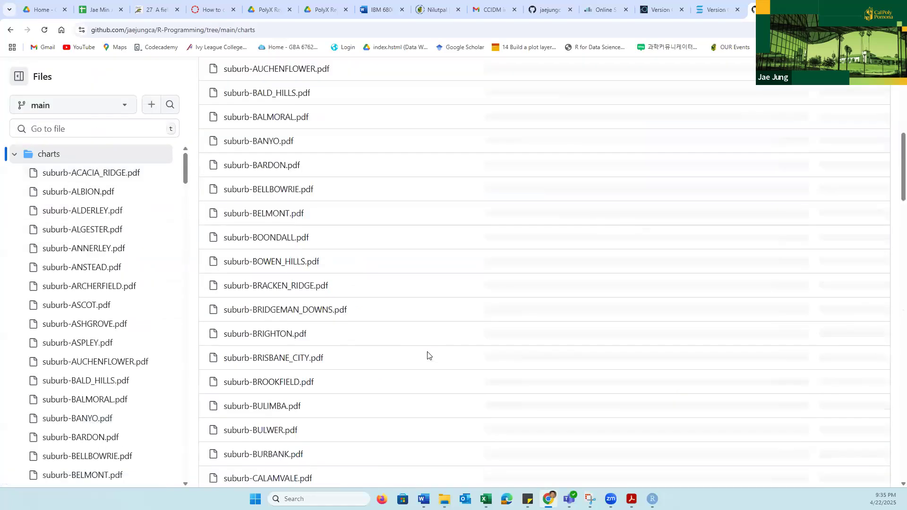
pyautogui.scroll(-10, 349, 306)
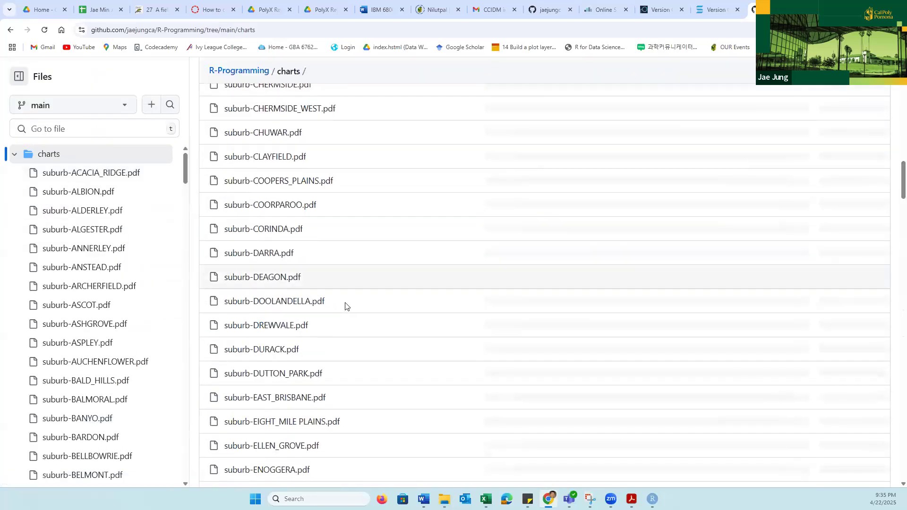
pyautogui.click(11, 31)
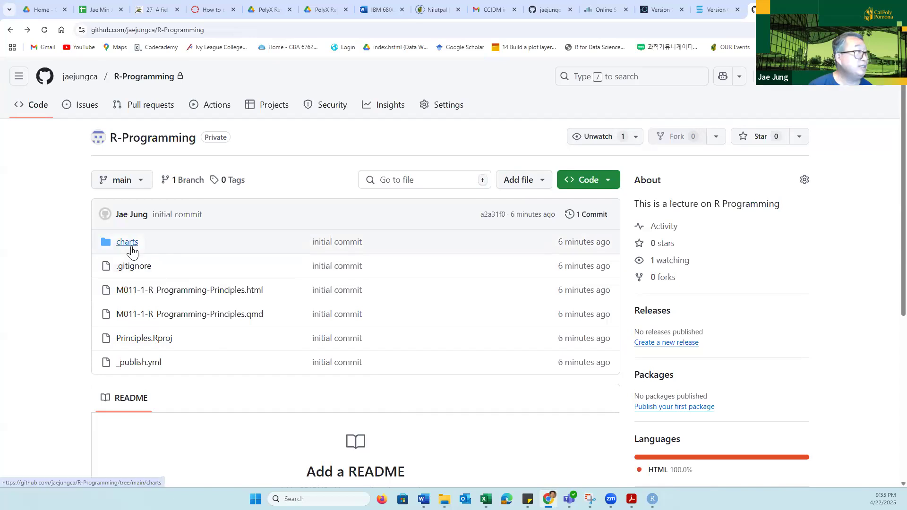
pyautogui.click(126, 244)
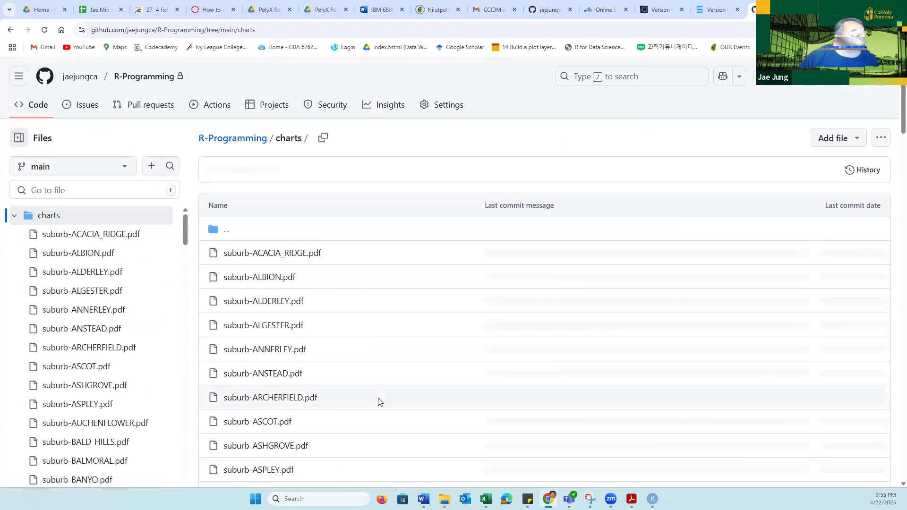
pyautogui.scroll(-20, 308, 397)
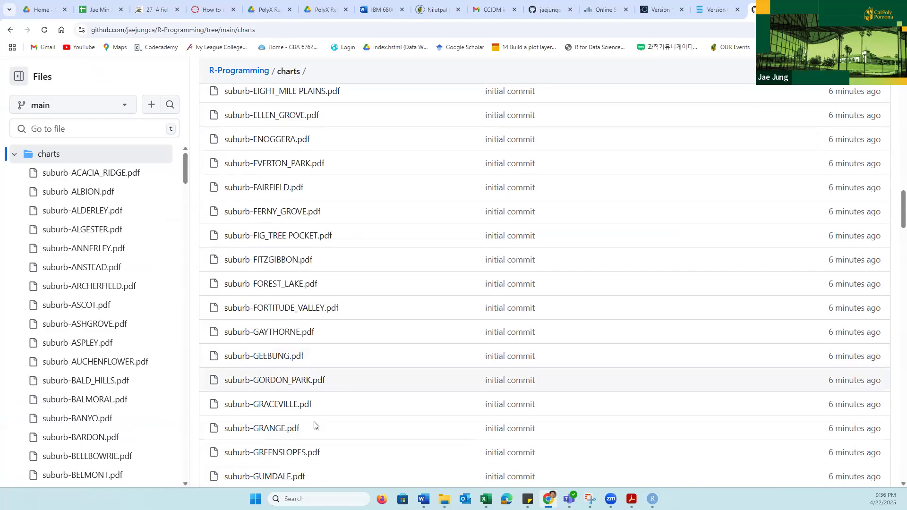
pyautogui.scroll(-13, 242, 415)
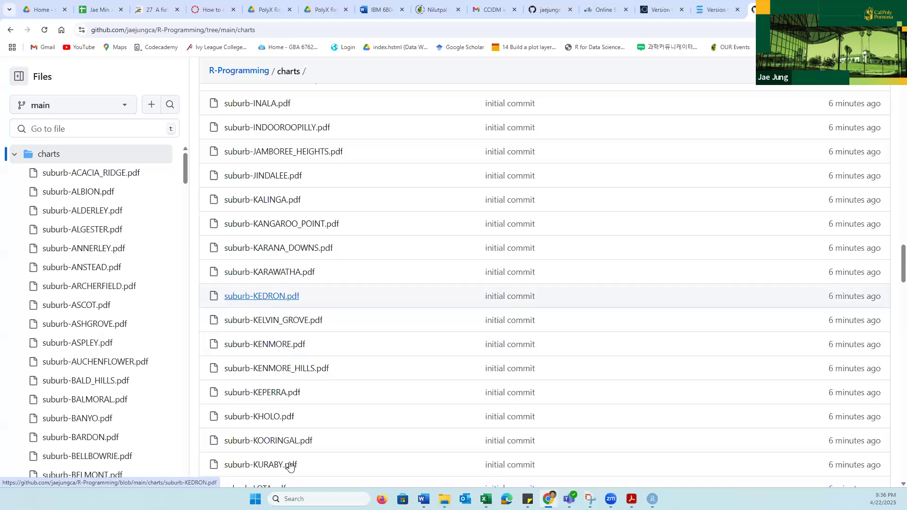
pyautogui.scroll(-6, 279, 406)
pyautogui.scroll(-20, 269, 388)
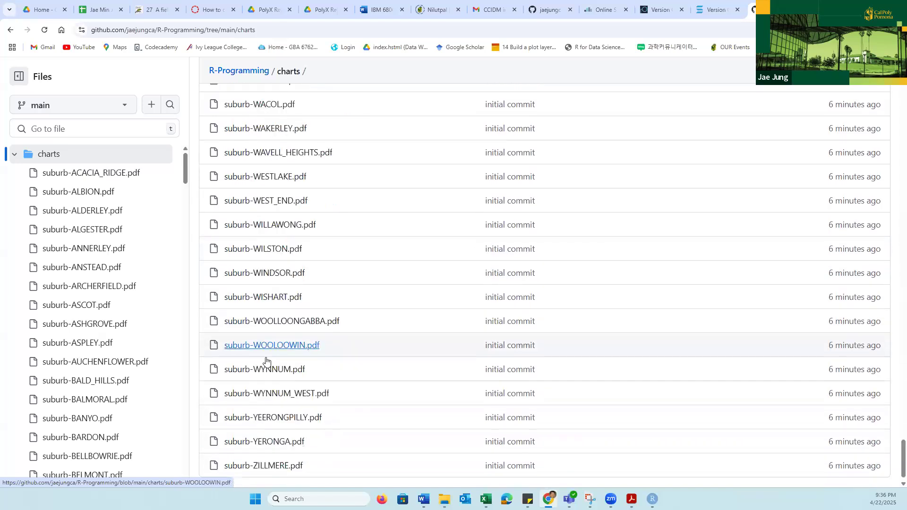
pyautogui.click(10, 32)
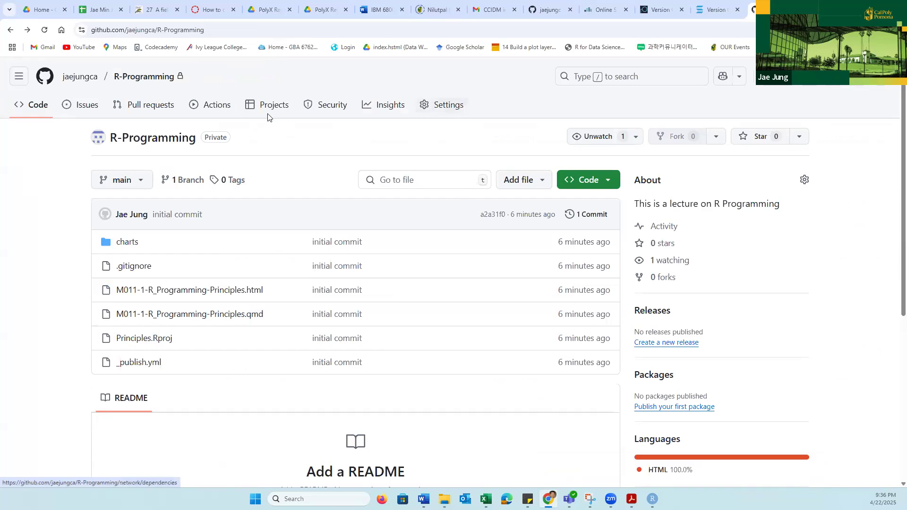
# - Open the repository's Collaborators settings, confirming access with the saved account password, and review the access options
pyautogui.click(447, 108)
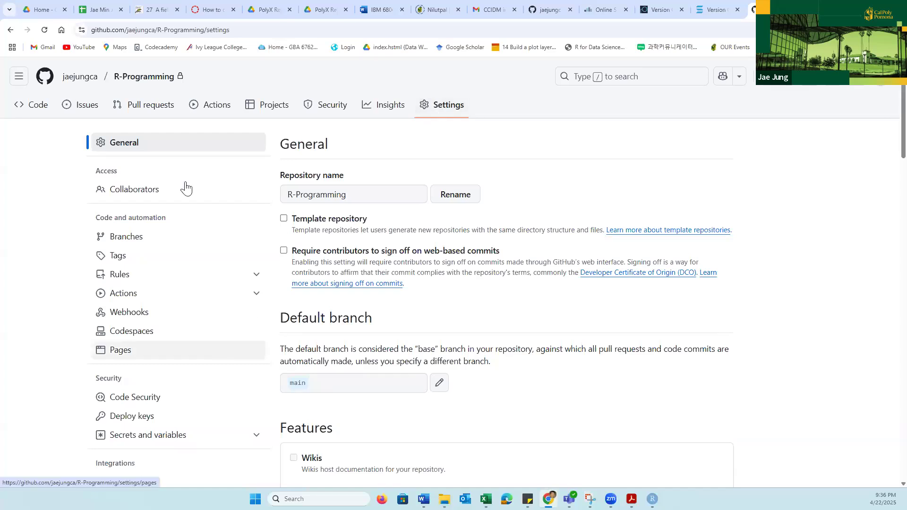
pyautogui.click(123, 191)
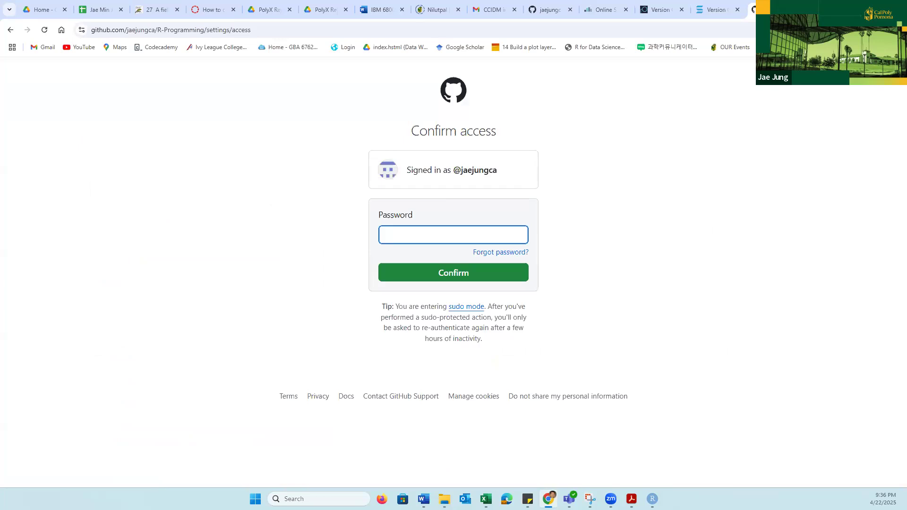
pyautogui.click(407, 235)
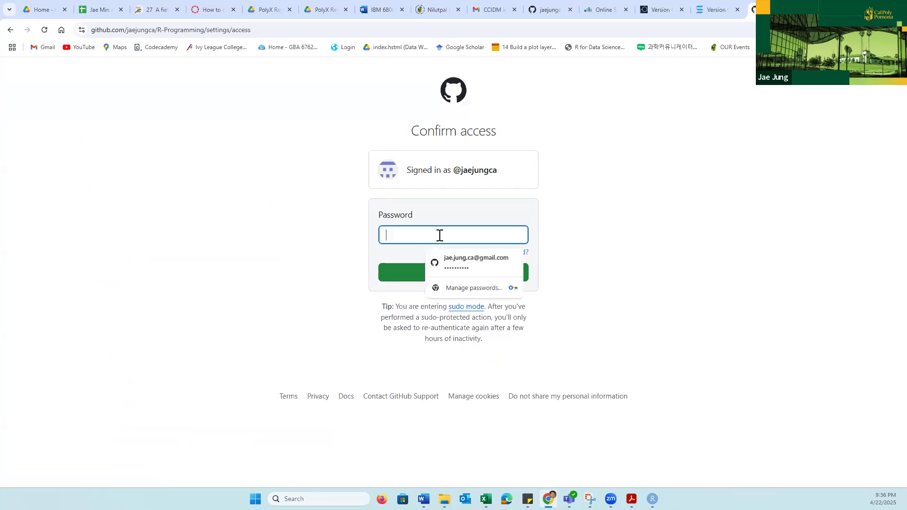
pyautogui.click(479, 262)
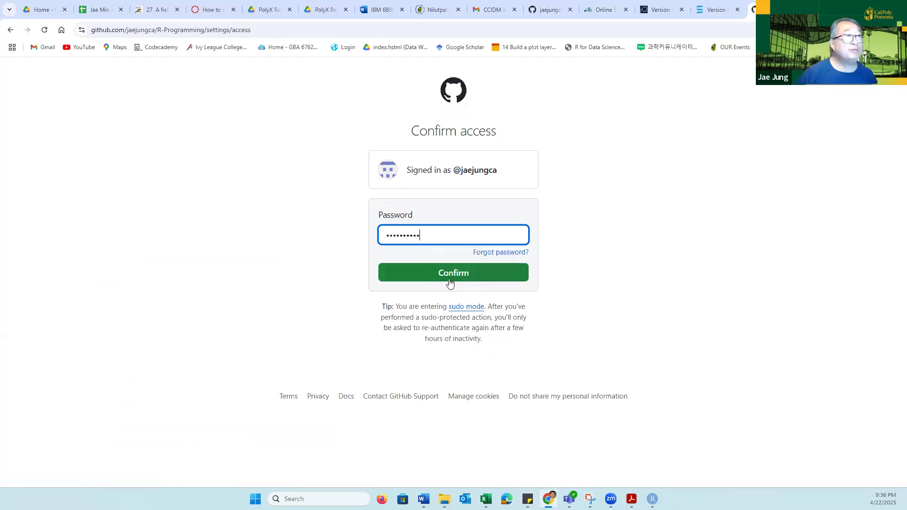
pyautogui.click(455, 278)
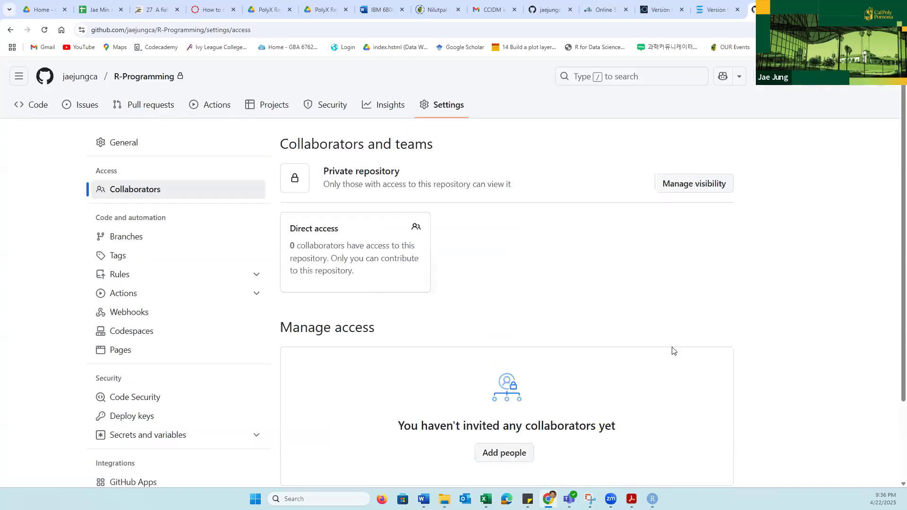
pyautogui.scroll(-1, 673, 351)
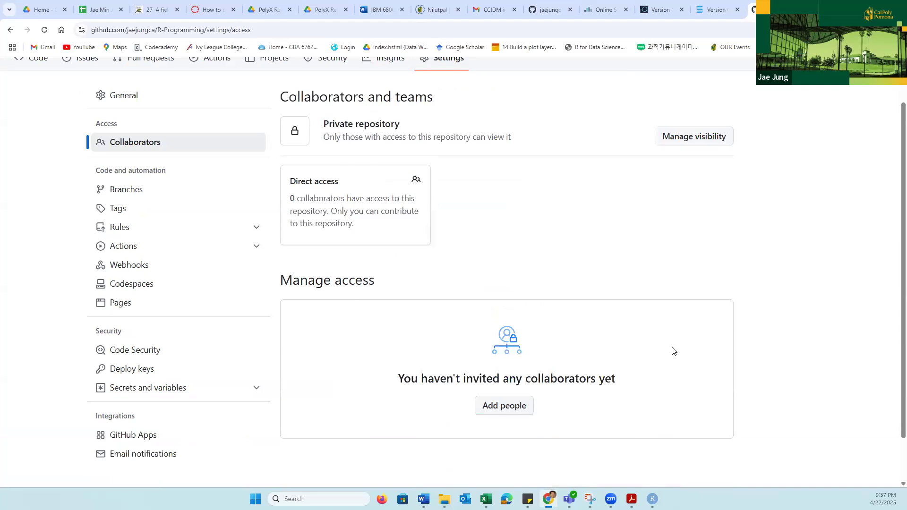
pyautogui.scroll(1, 445, 247)
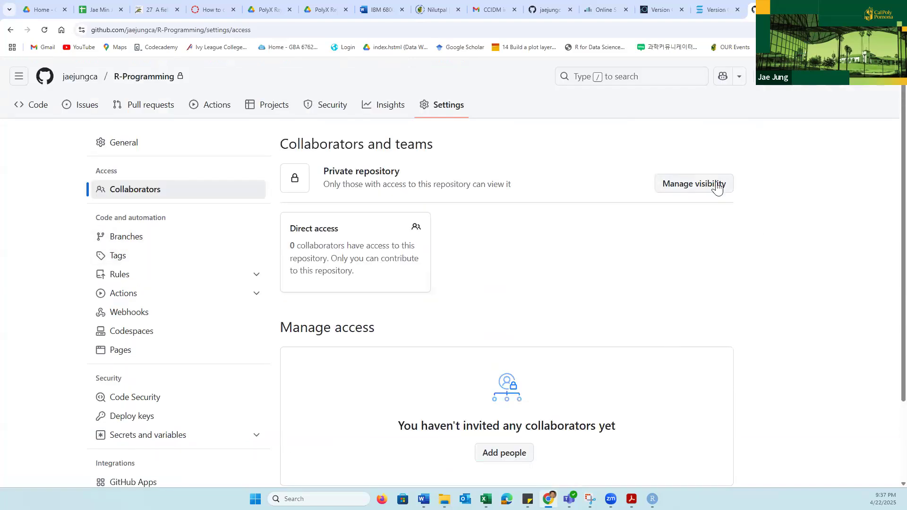
# - Review how people can be added to the R-Programming repository by username, full name, or email, and cancel without inviting anyone
pyautogui.scroll(-2, 575, 265)
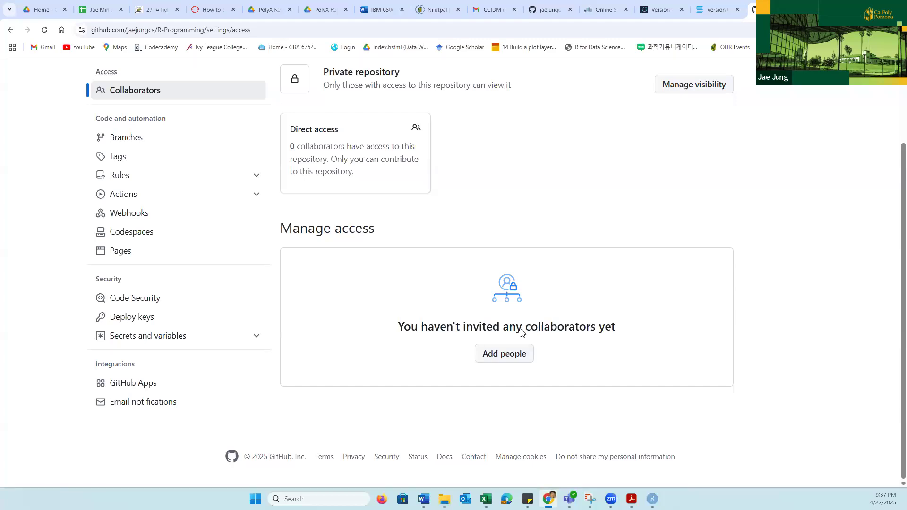
pyautogui.click(508, 362)
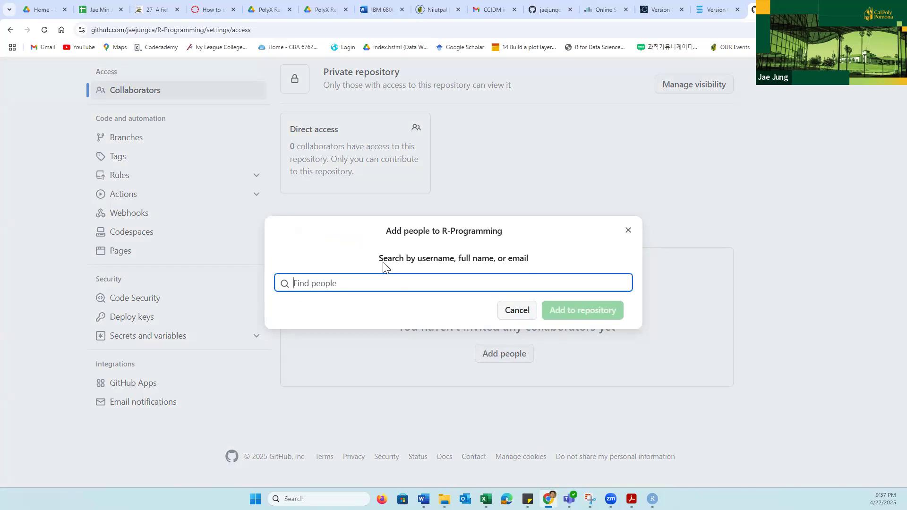
pyautogui.moveTo(417, 261); pyautogui.dragTo(450, 263)
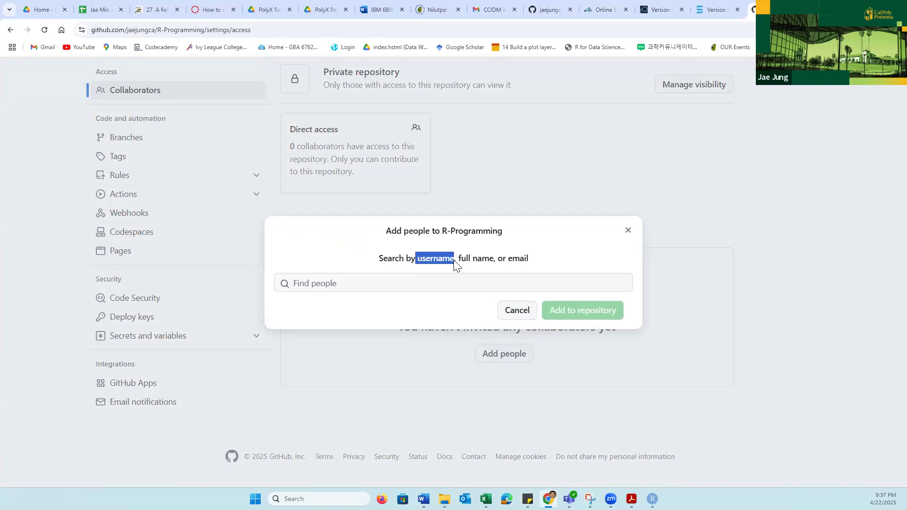
pyautogui.moveTo(508, 260); pyautogui.dragTo(532, 261)
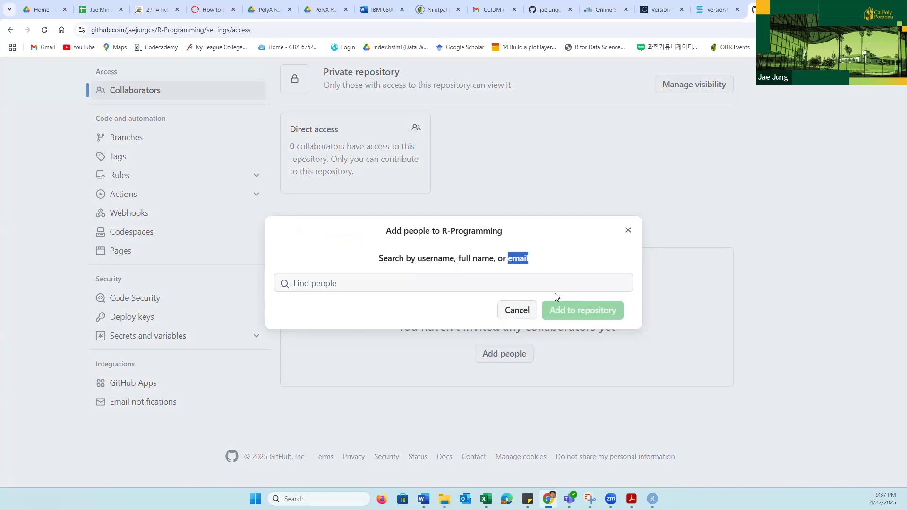
pyautogui.click(355, 284)
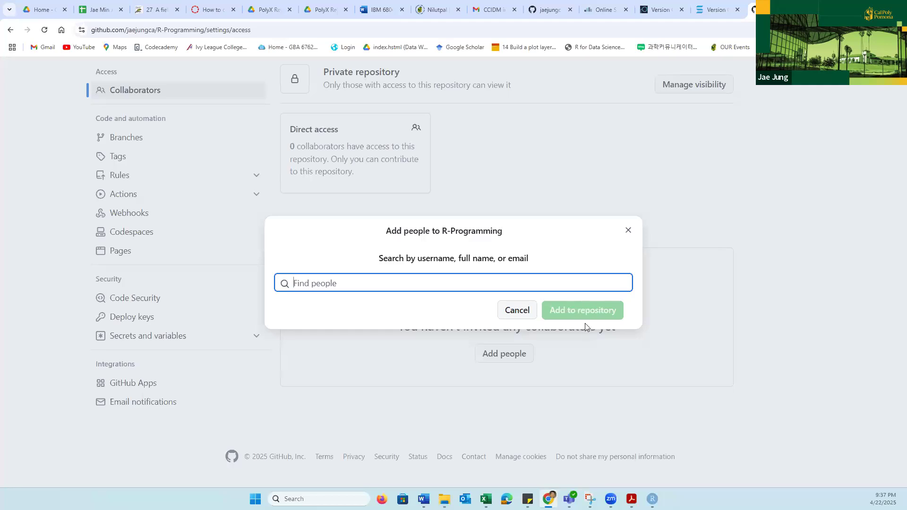
pyautogui.click(515, 315)
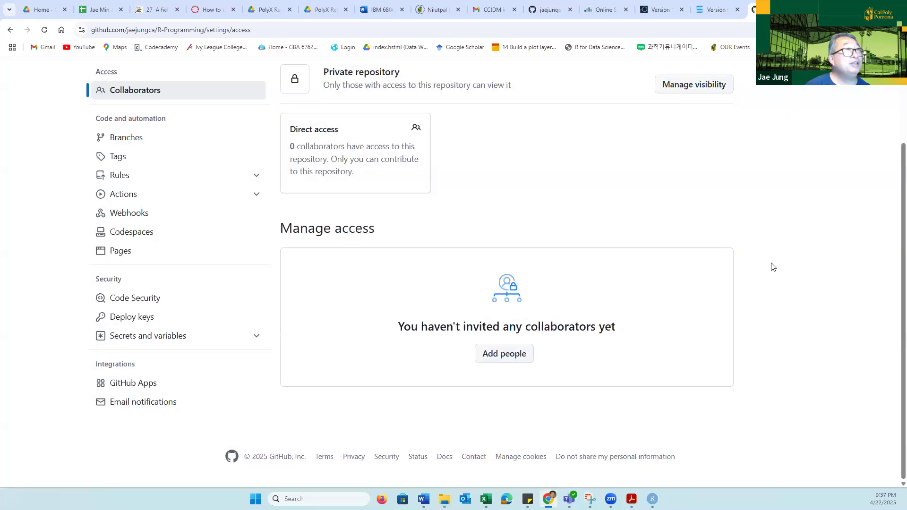
# - Switch to Gmail and open the GitHub invitation to collaborate on the CCIDM/cba-symposium-quarto repository
pyautogui.click(489, 10)
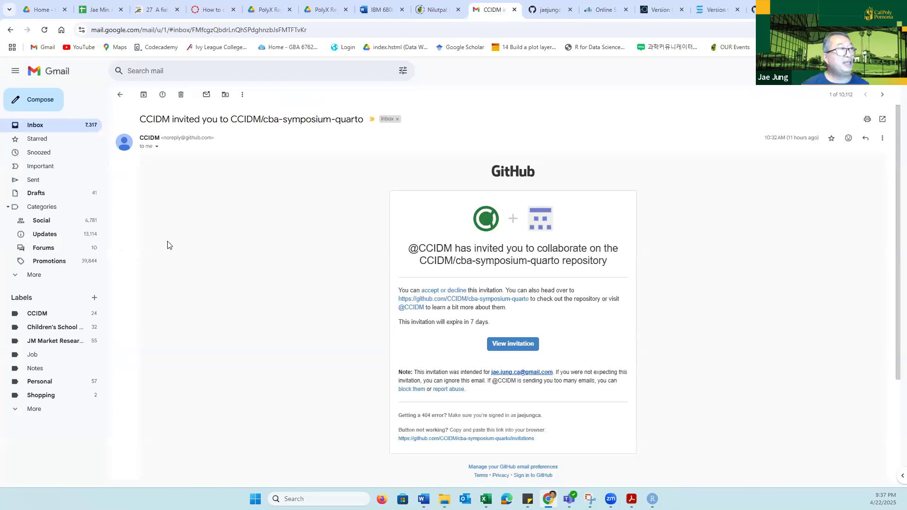
pyautogui.click(519, 349)
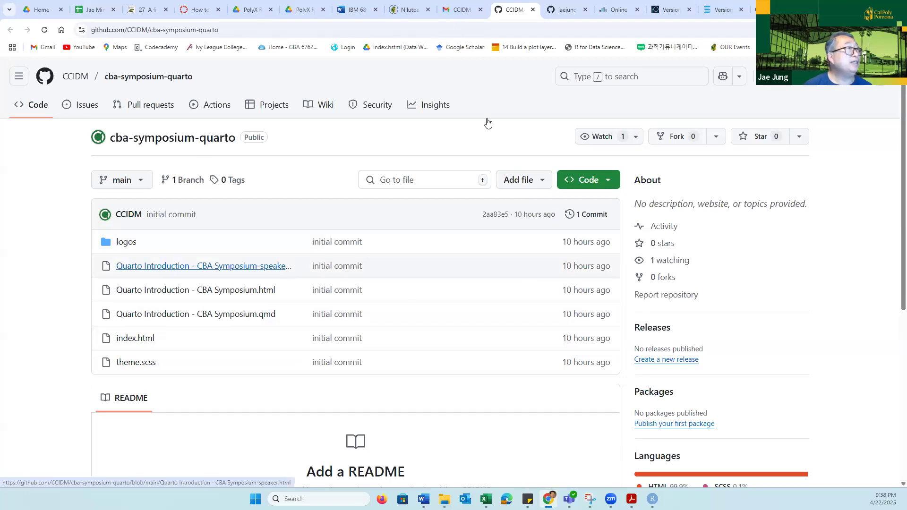
# - Compare the msba2020 repository, the R-Programming access settings, and the cba-symposium-quarto repository page on GitHub
pyautogui.click(563, 10)
pyautogui.scroll(3, 245, 318)
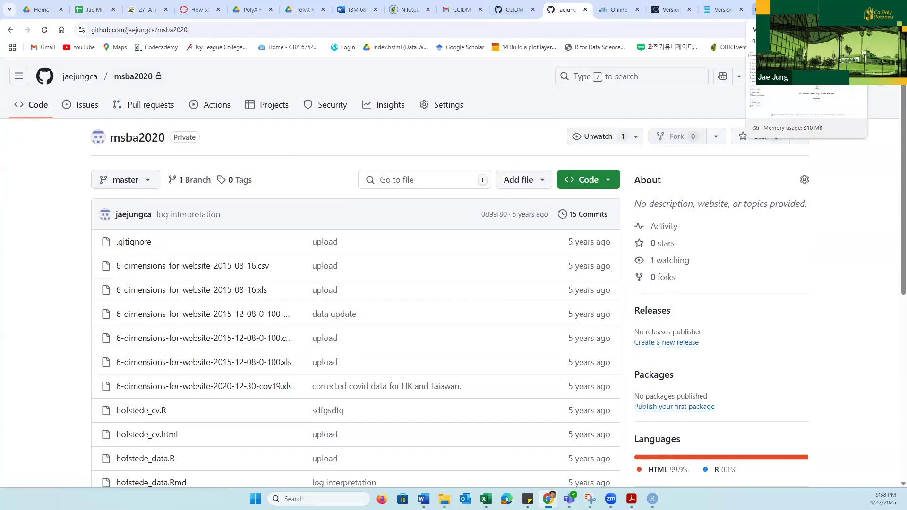
pyautogui.click(765, 9)
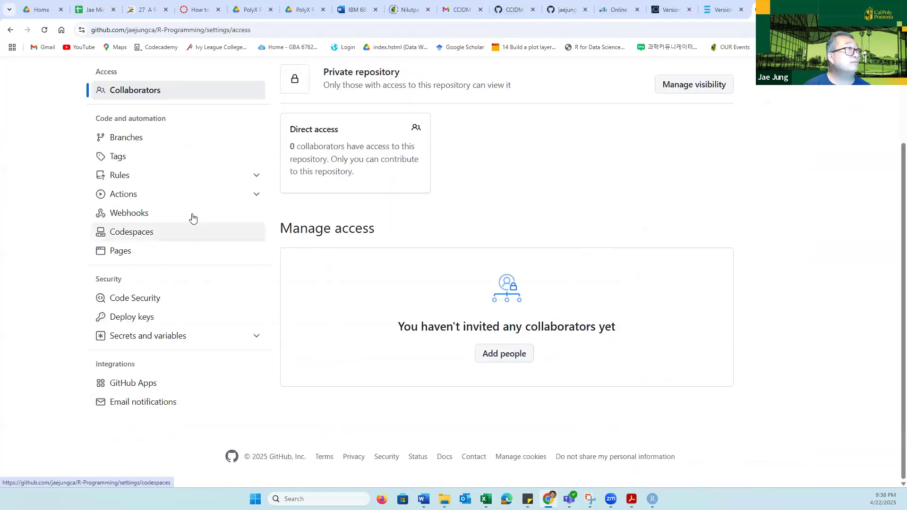
pyautogui.scroll(2, 180, 175)
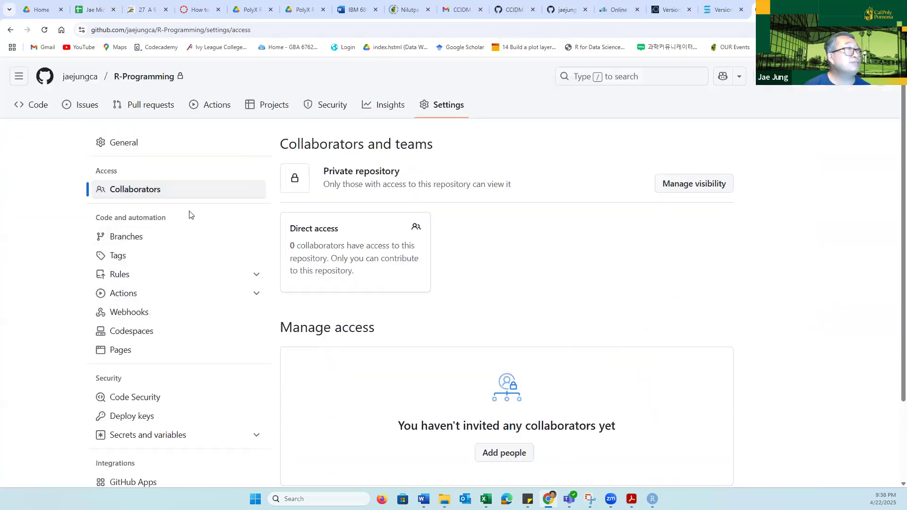
pyautogui.click(513, 11)
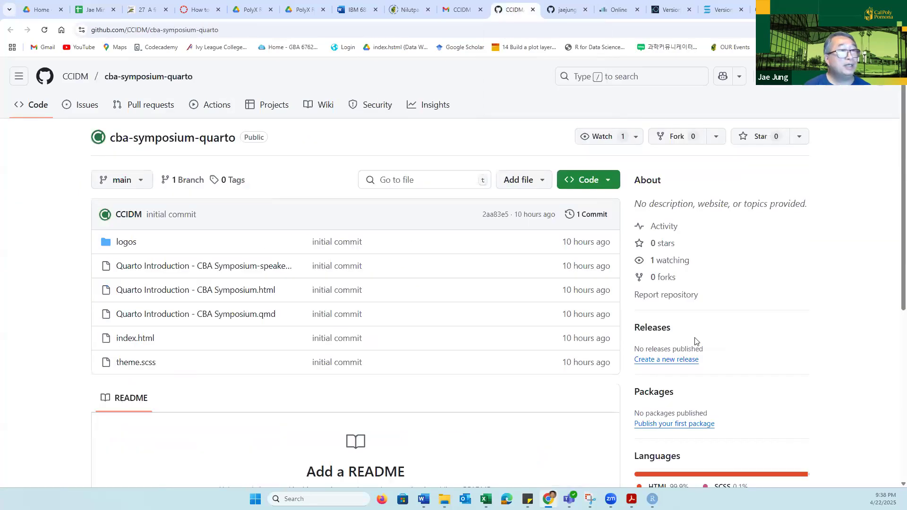
pyautogui.scroll(-8, 696, 333)
pyautogui.scroll(5, 689, 323)
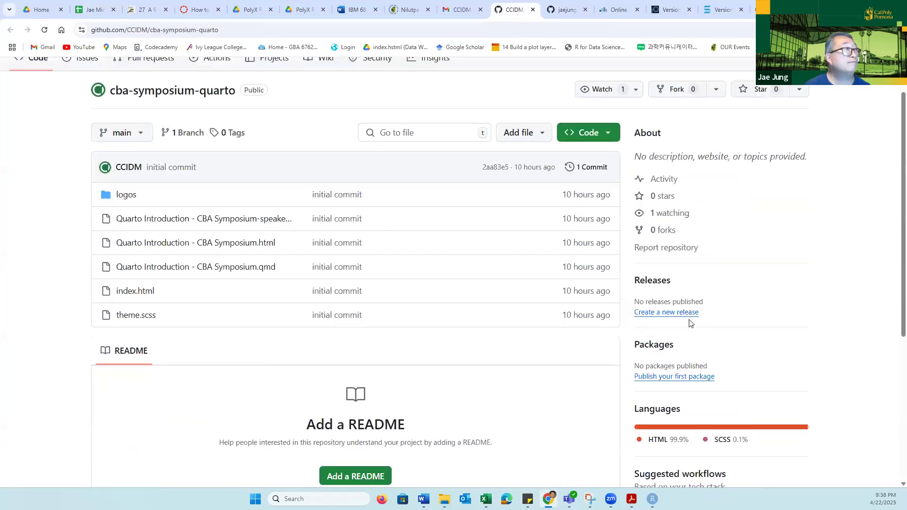
pyautogui.scroll(1, 690, 324)
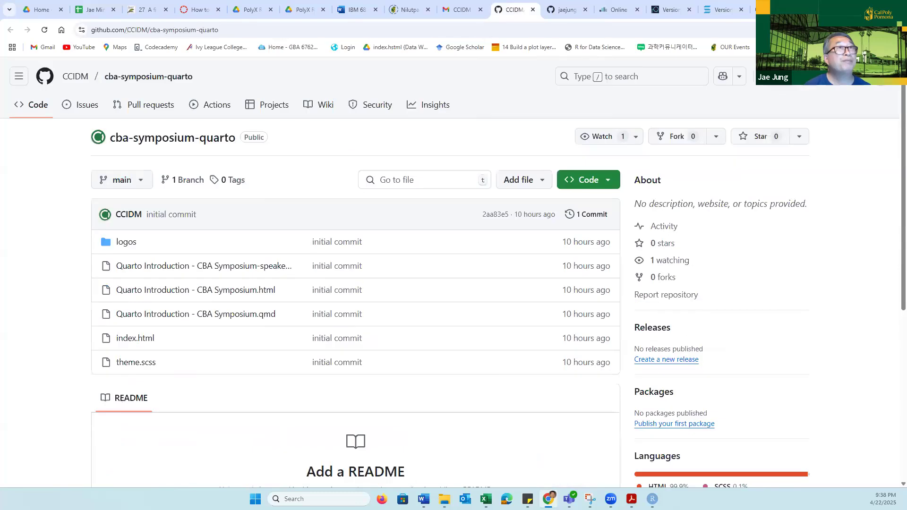
# - Return to the R-Programming repository's main page and examine its file list, README section, and suggested workflows
pyautogui.click(770, 9)
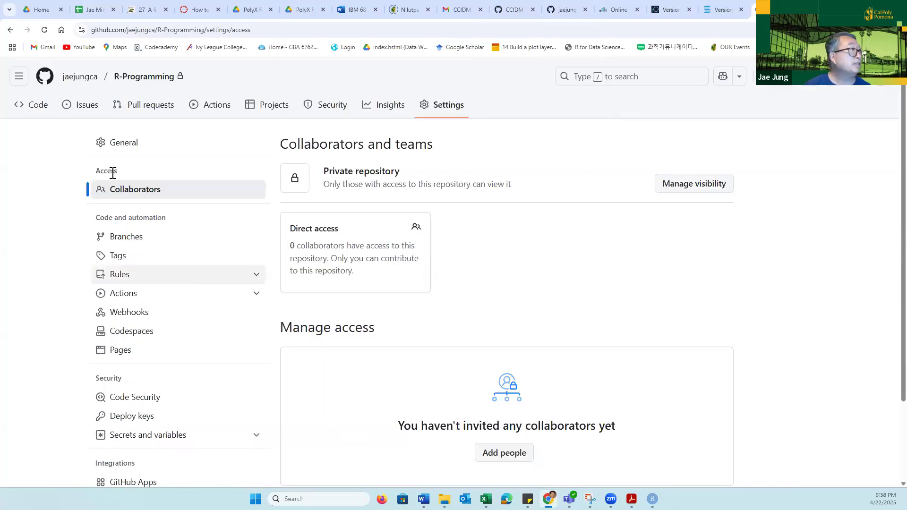
pyautogui.click(139, 79)
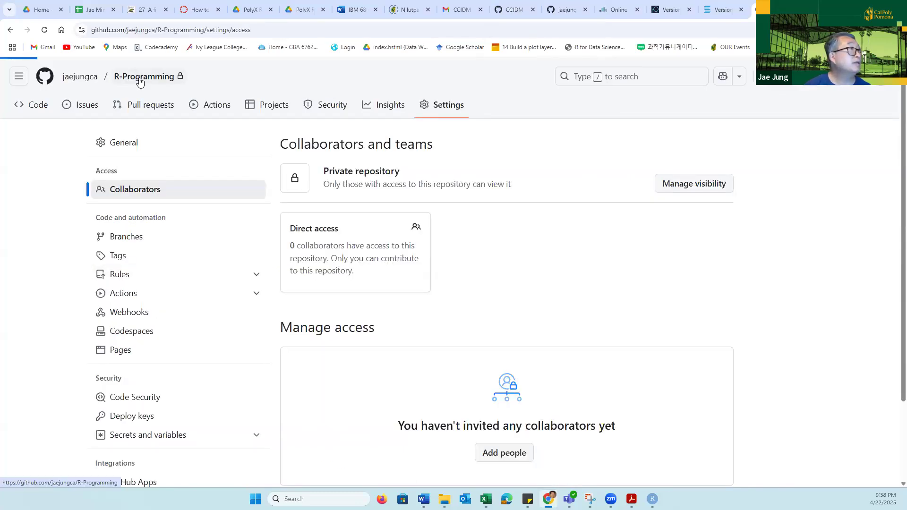
pyautogui.scroll(-3, 510, 434)
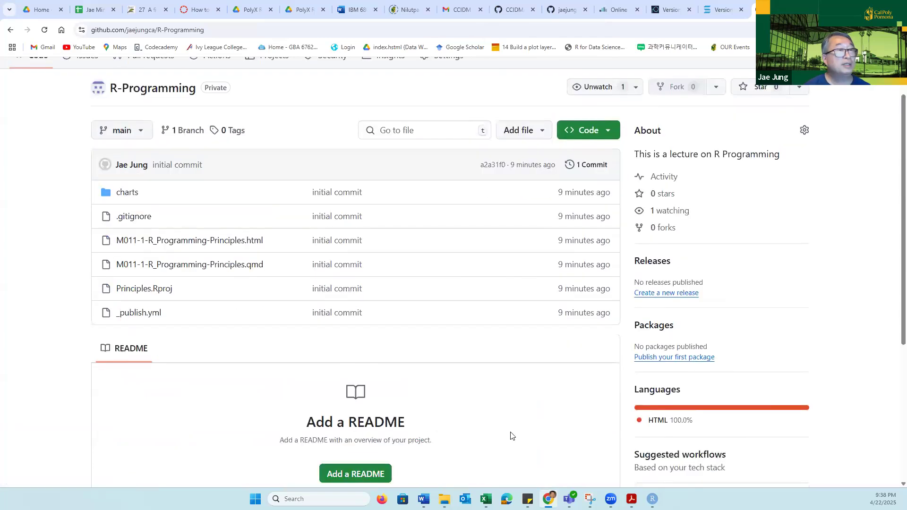
pyautogui.scroll(-3, 508, 431)
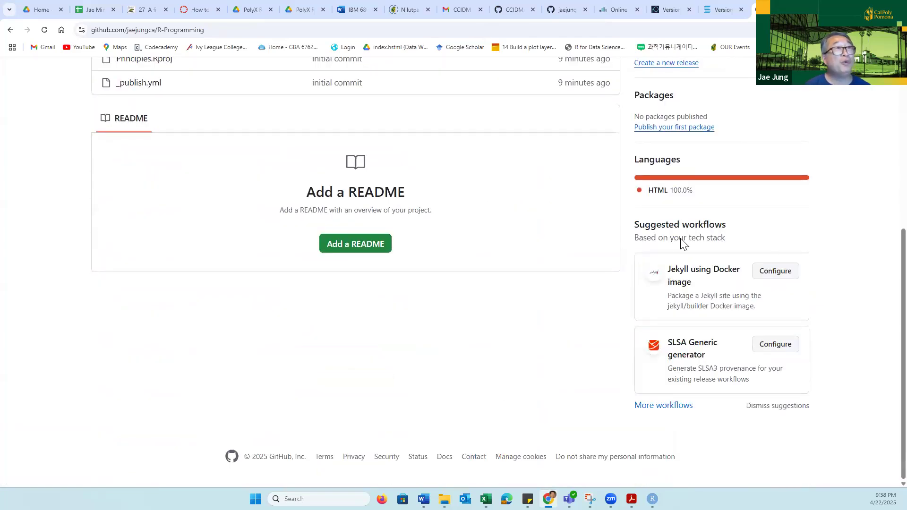
pyautogui.scroll(3, 775, 308)
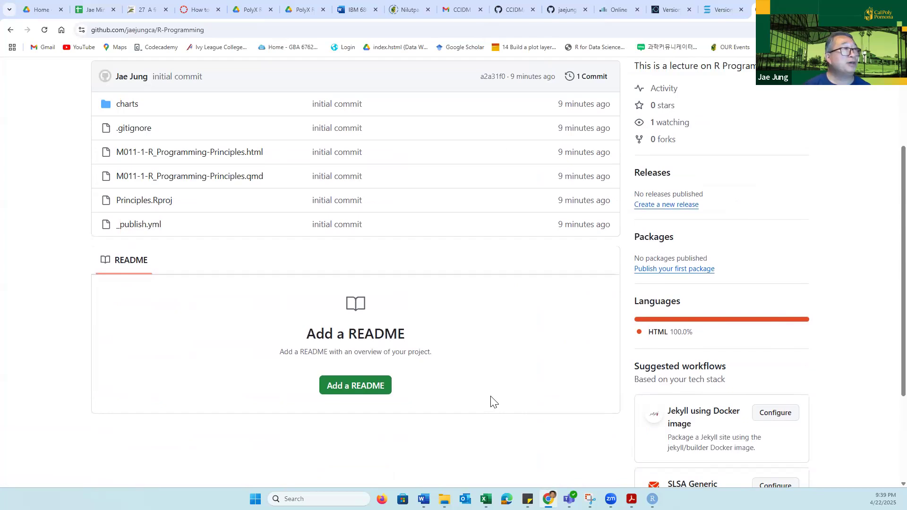
pyautogui.scroll(1, 493, 402)
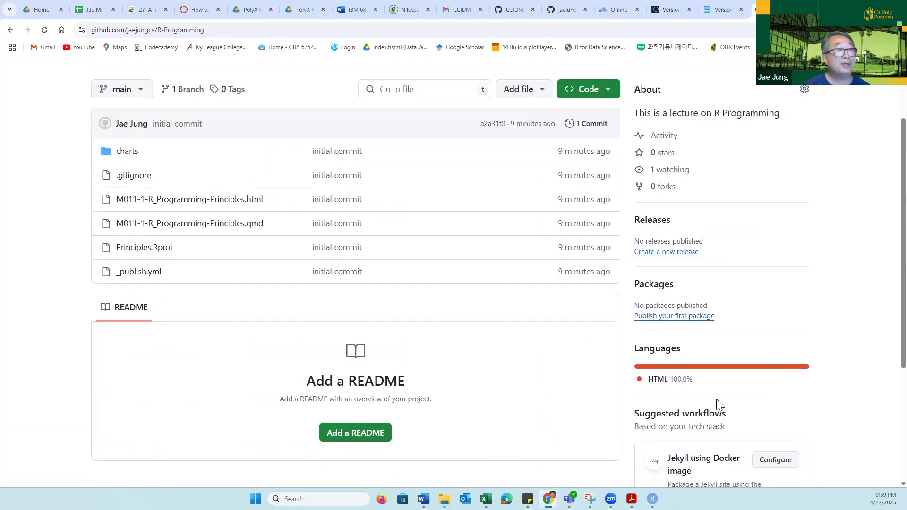
pyautogui.scroll(-2, 716, 399)
pyautogui.scroll(1, 716, 402)
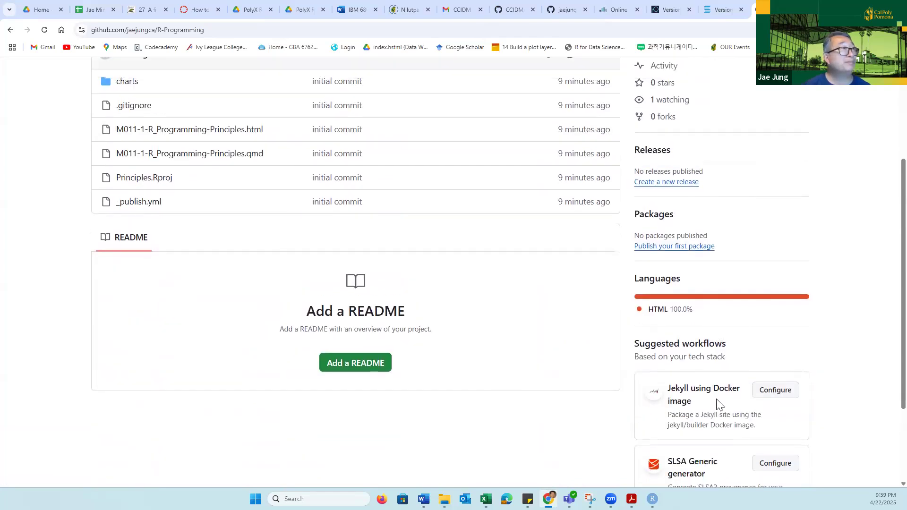
pyautogui.scroll(3, 716, 402)
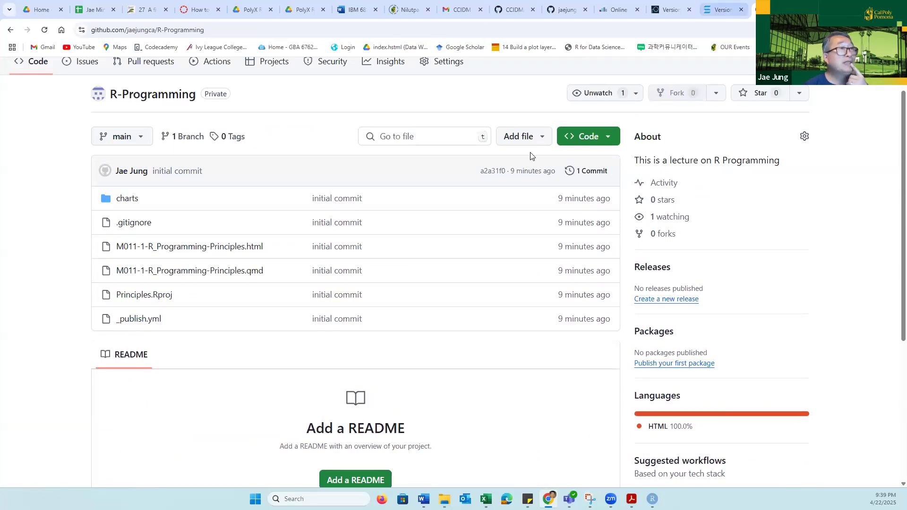
pyautogui.scroll(-3, 762, 369)
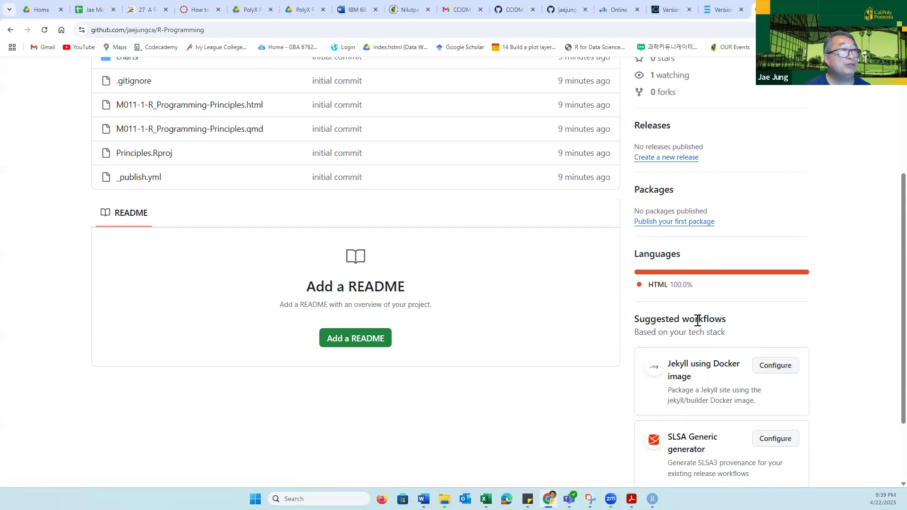
pyautogui.scroll(2, 693, 304)
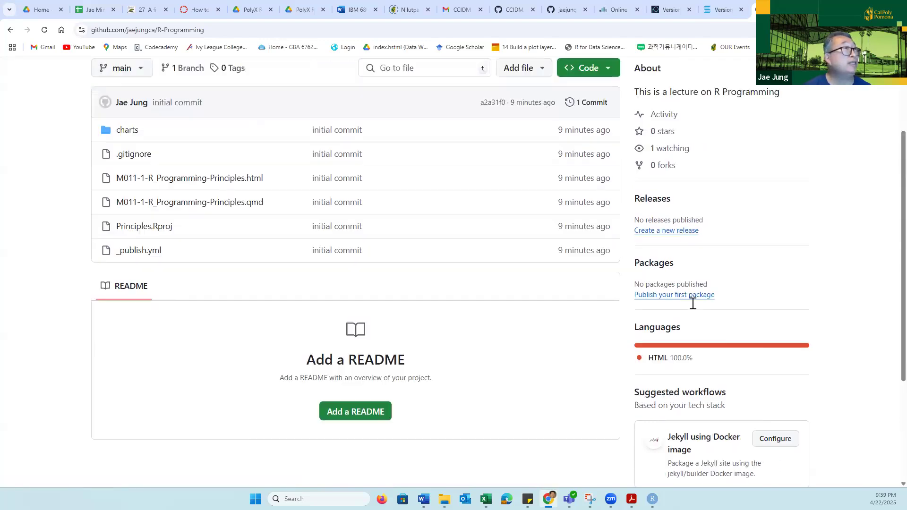
pyautogui.scroll(1, 441, 245)
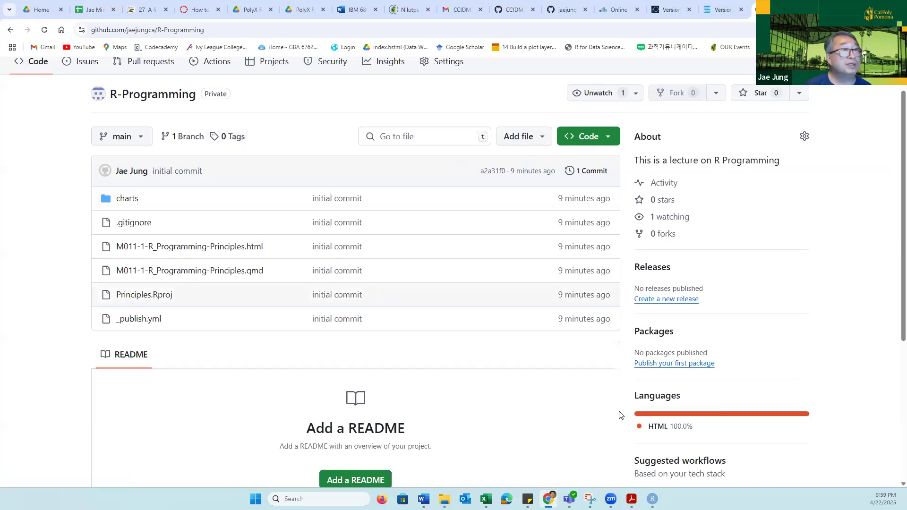
pyautogui.scroll(1, 249, 150)
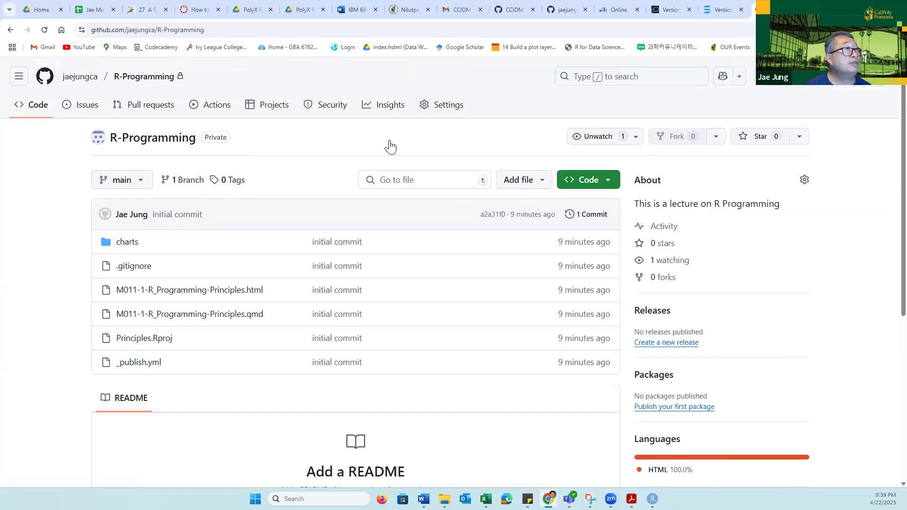
# - Open the R-Programming repository's Collaborators settings again and review its visibility and access management options
pyautogui.click(442, 106)
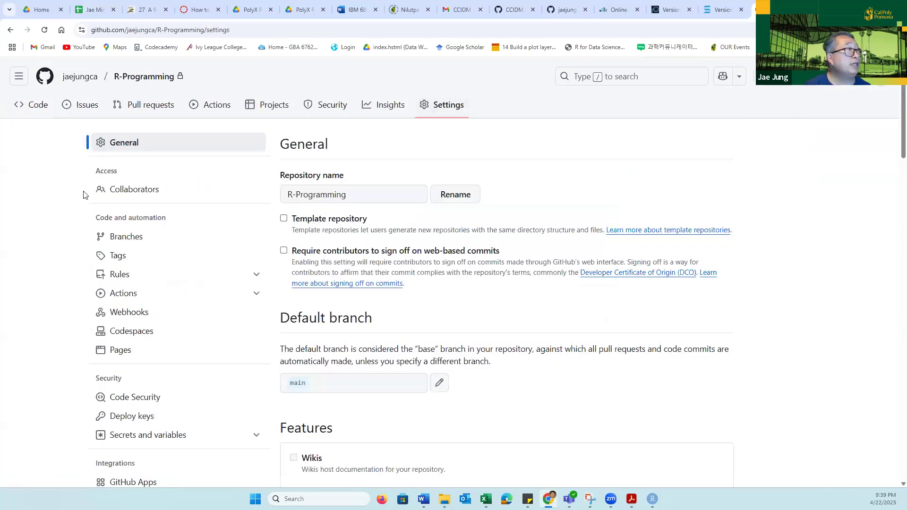
pyautogui.click(136, 190)
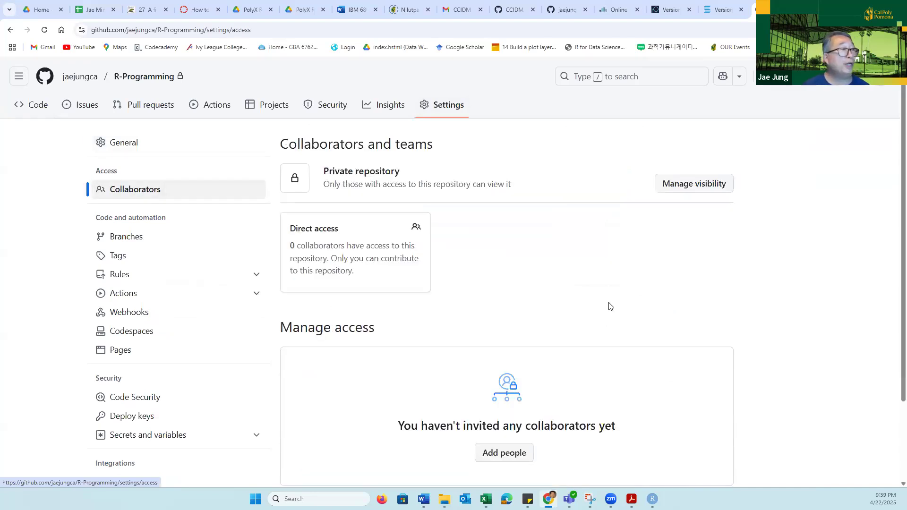
pyautogui.scroll(-3, 636, 310)
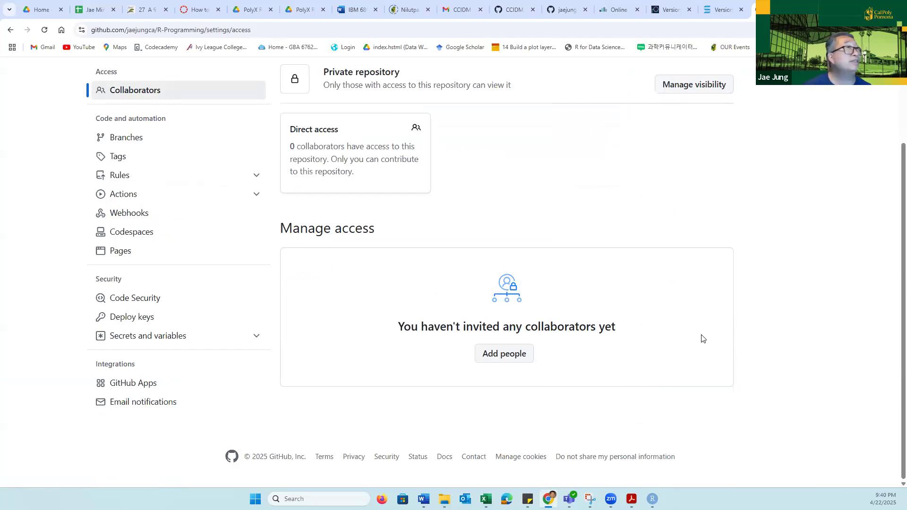
pyautogui.scroll(2, 701, 339)
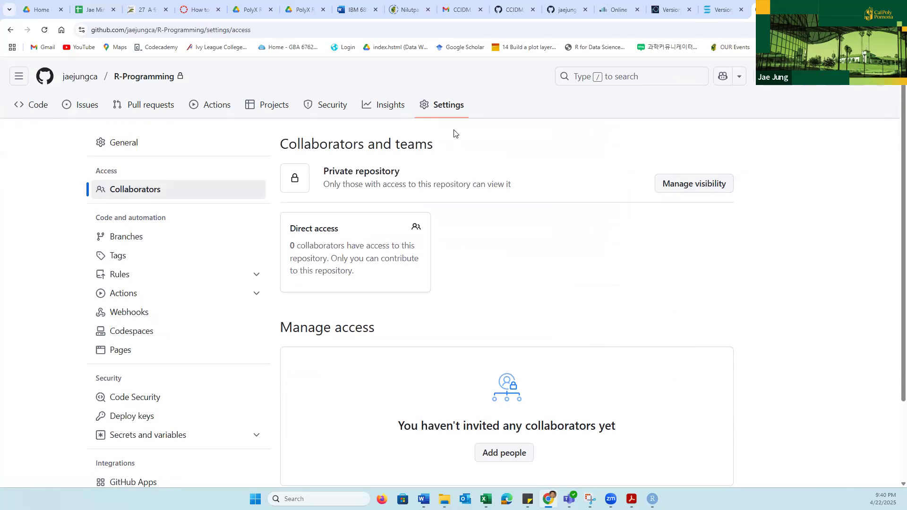
# - Return to the R-Programming repository's main page and copy its HTTPS clone URL
pyautogui.click(131, 79)
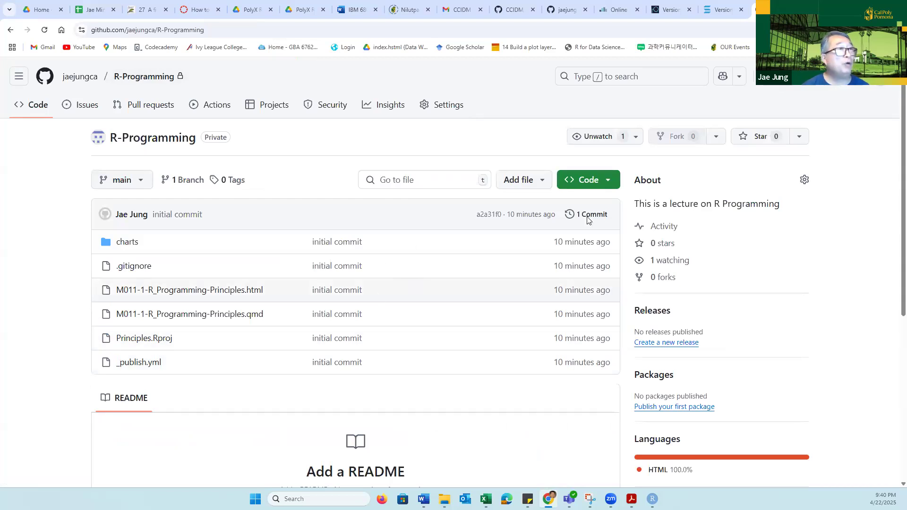
pyautogui.click(606, 184)
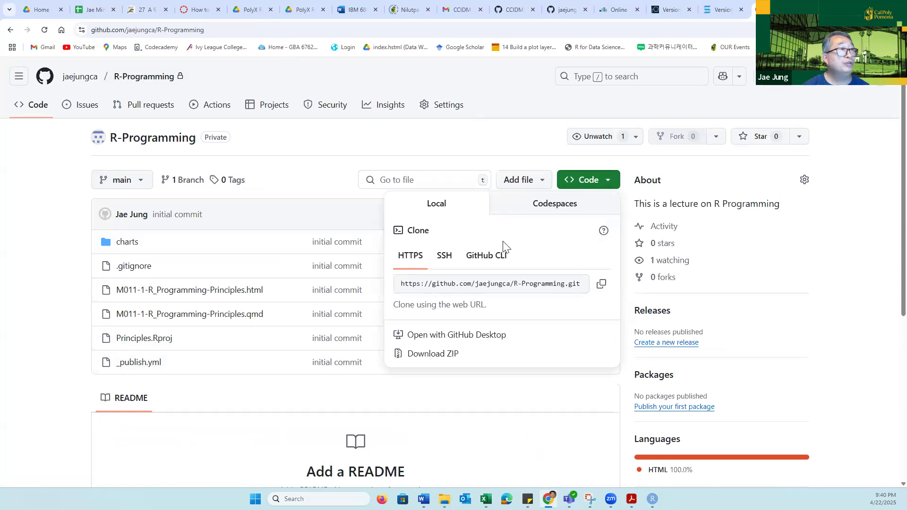
pyautogui.click(401, 284)
pyautogui.moveTo(401, 284); pyautogui.dragTo(559, 289)
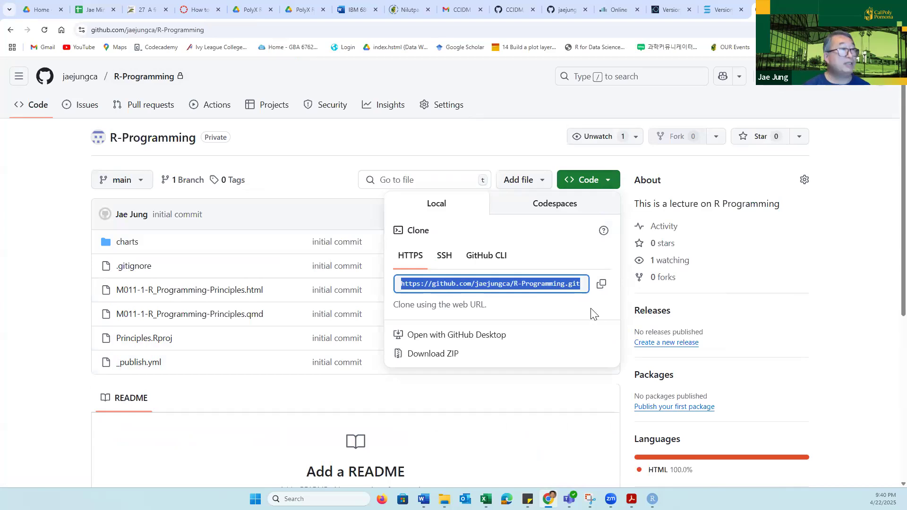
pyautogui.click(601, 284)
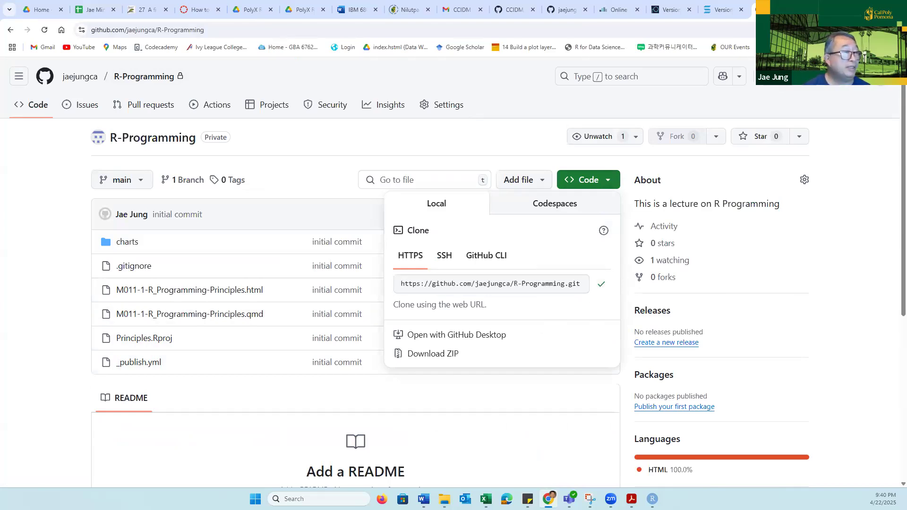
pyautogui.moveTo(549, 499)
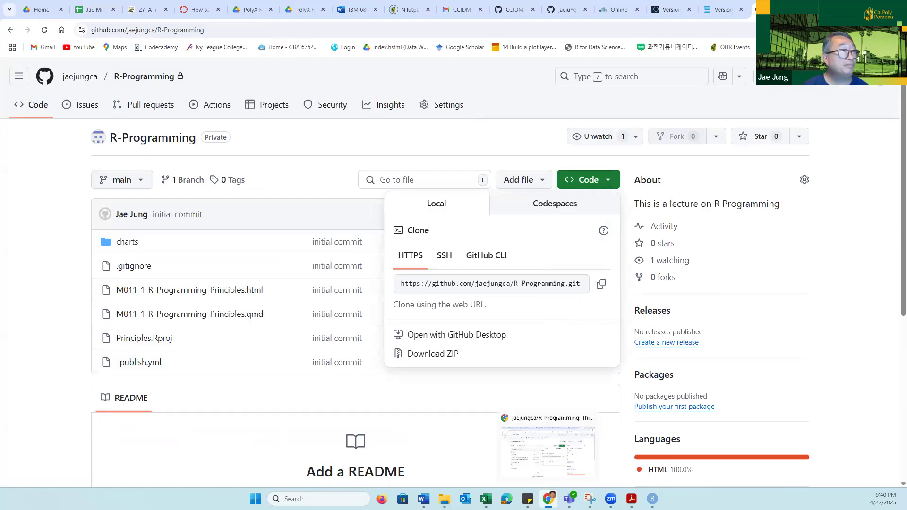
# - Switch to RStudio and start a new project that is cloned from a Git version control repository
pyautogui.moveTo(652, 498)
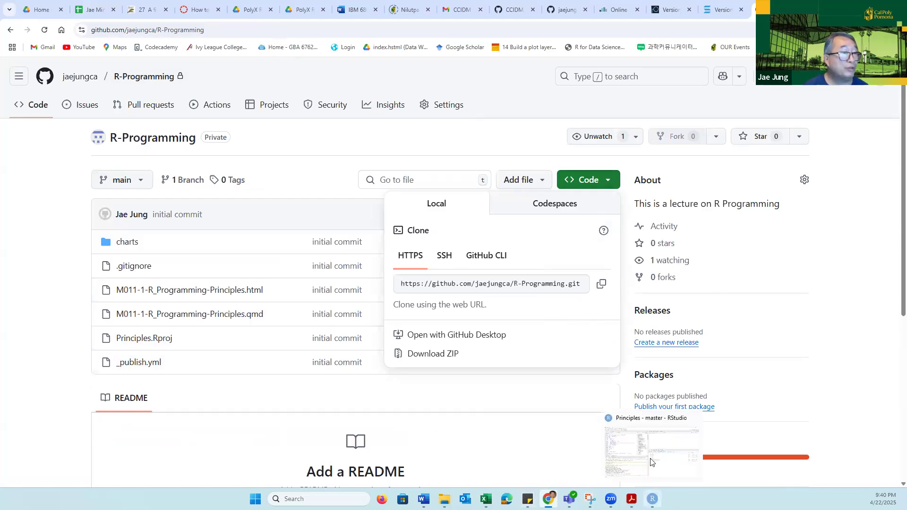
pyautogui.click(650, 460)
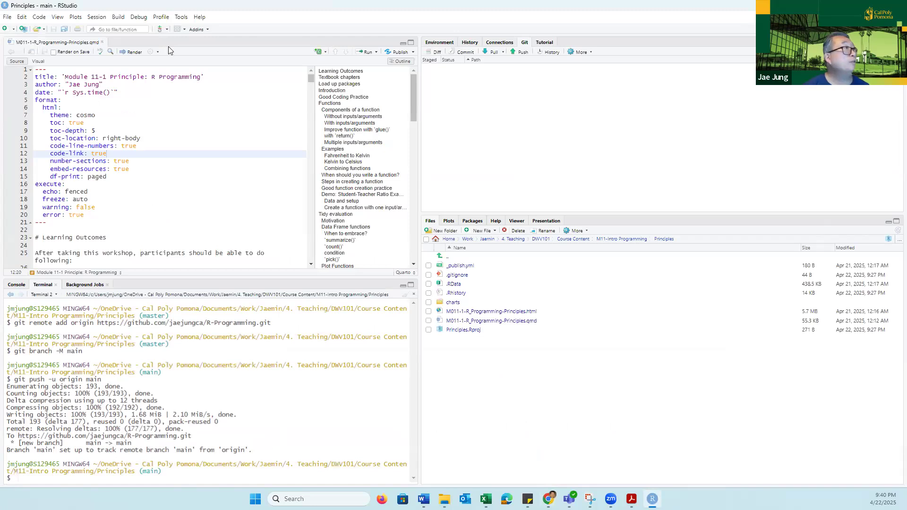
pyautogui.click(7, 18)
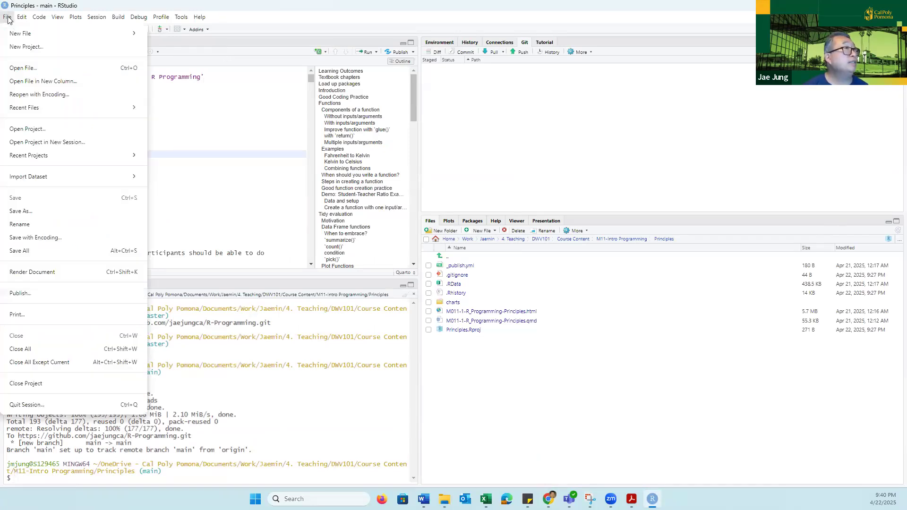
pyautogui.click(52, 47)
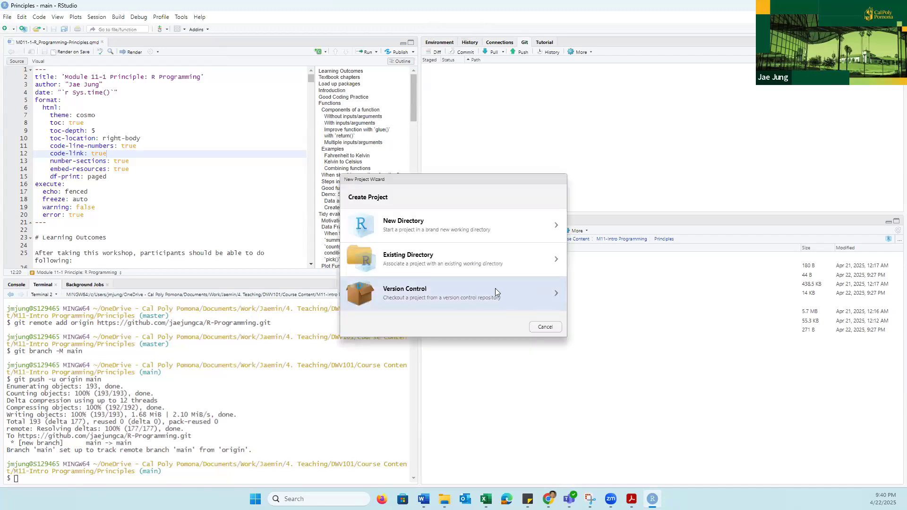
pyautogui.click(495, 288)
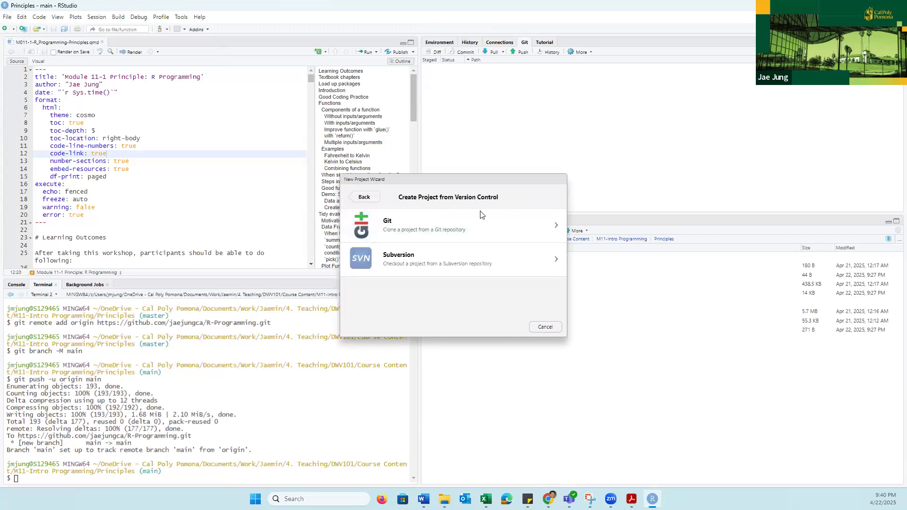
pyautogui.click(549, 227)
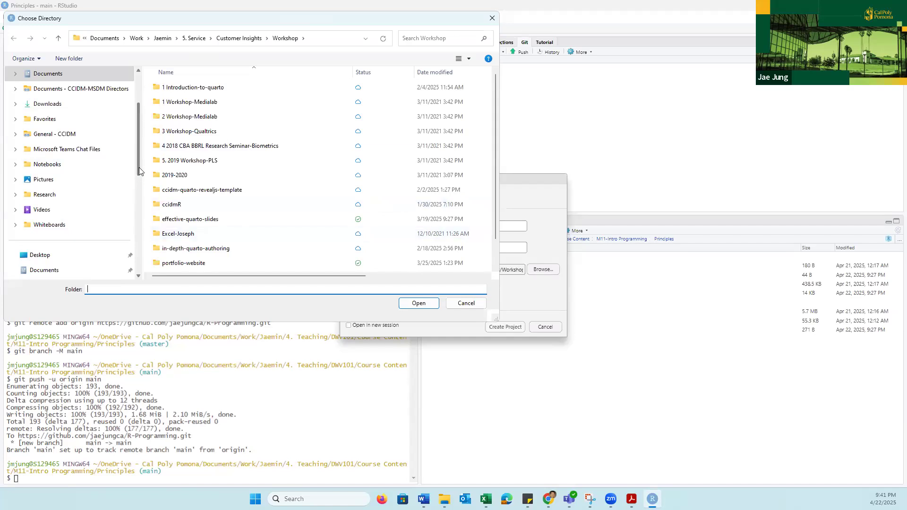
# - Choose the OneDrive Desktop folder as the parent directory for the cloned project
pyautogui.moveTo(139, 165); pyautogui.dragTo(144, 150)
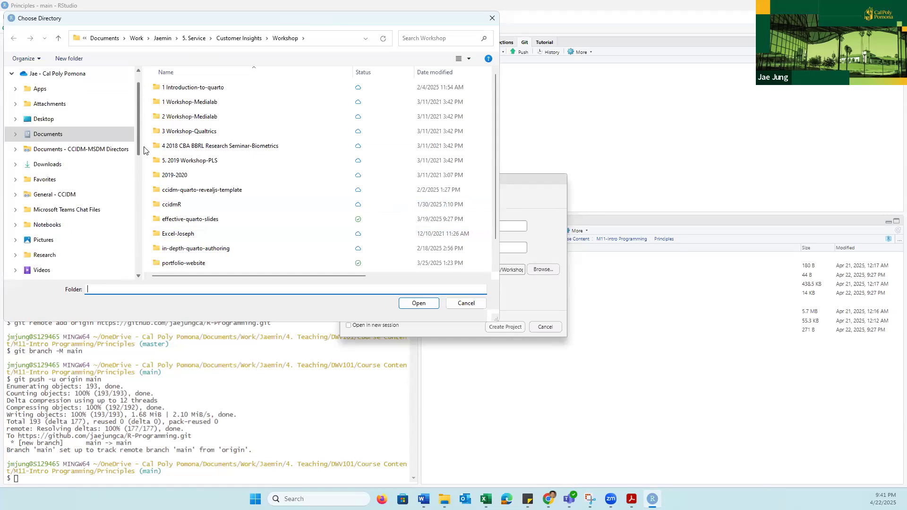
pyautogui.click(55, 169)
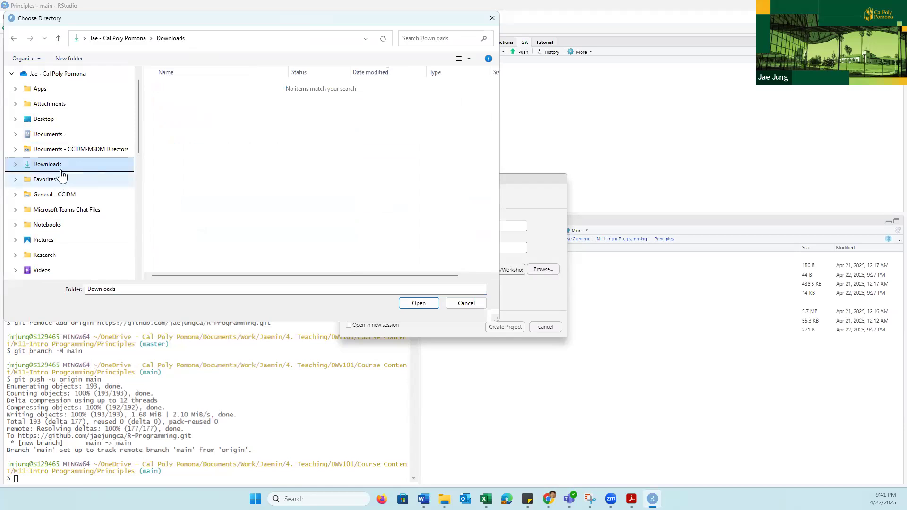
pyautogui.click(44, 119)
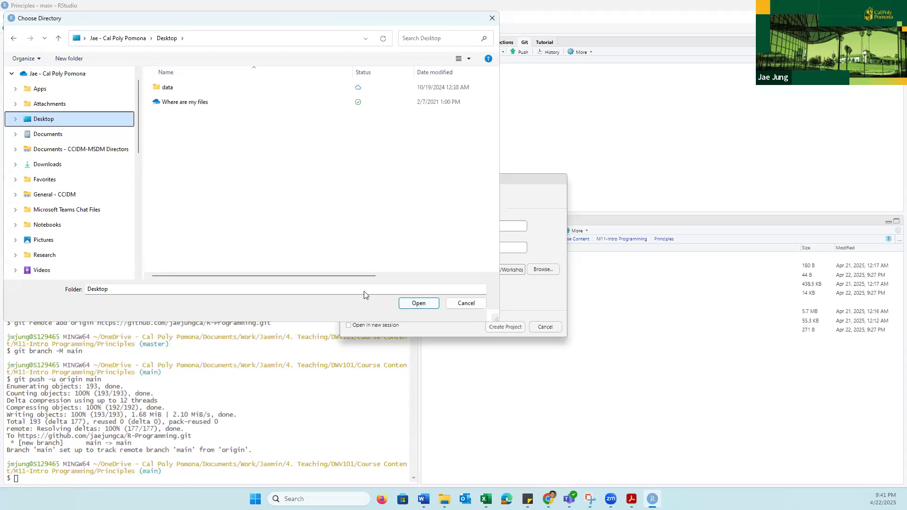
pyautogui.click(418, 303)
# - Enter the copied R-Programming repository URL, keep R-Programming as the directory name, and create the project
pyautogui.click(465, 231)
pyautogui.hotkey('ctrl', 'v')
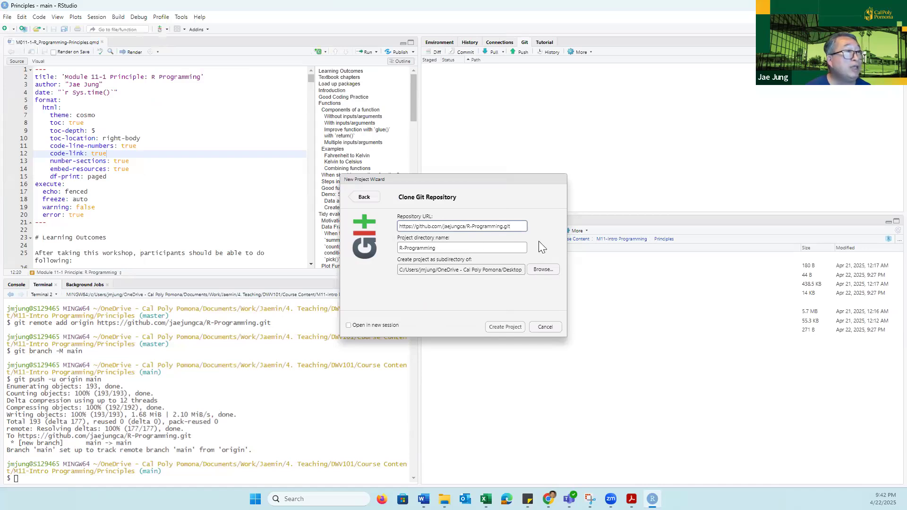
pyautogui.click(480, 246)
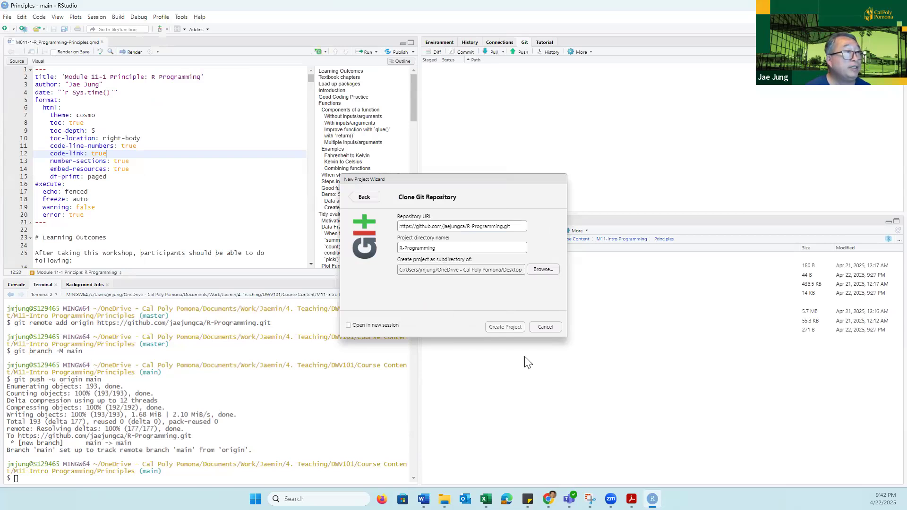
pyautogui.click(499, 330)
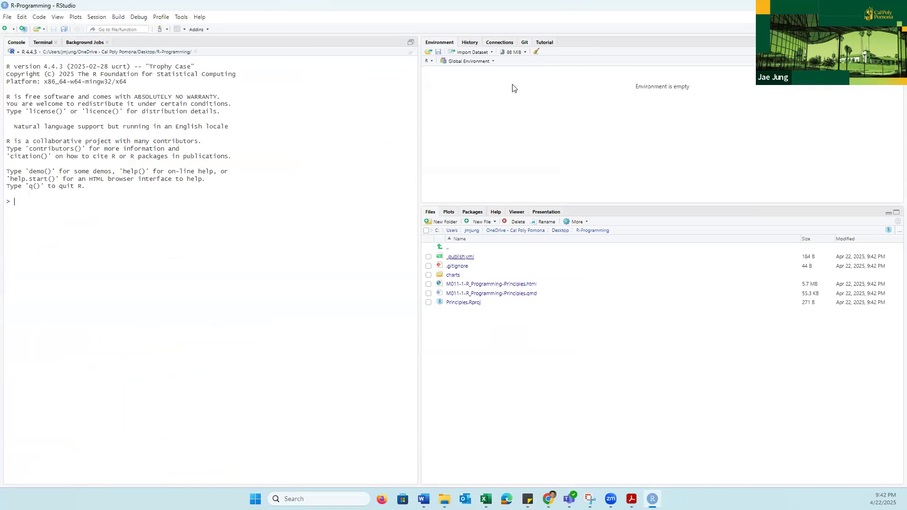
# - Pull the latest changes from the remote repository into the cloned R-Programming project
pyautogui.click(525, 42)
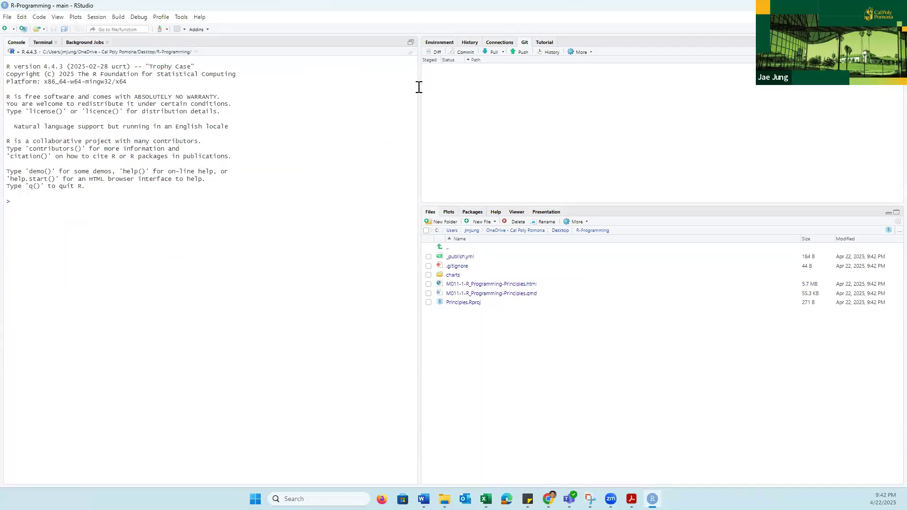
pyautogui.click(491, 52)
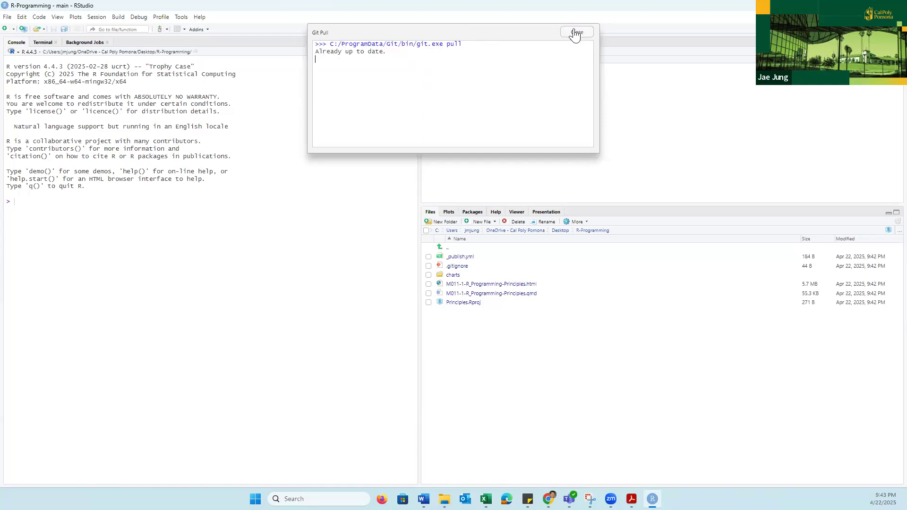
pyautogui.press('Escape')
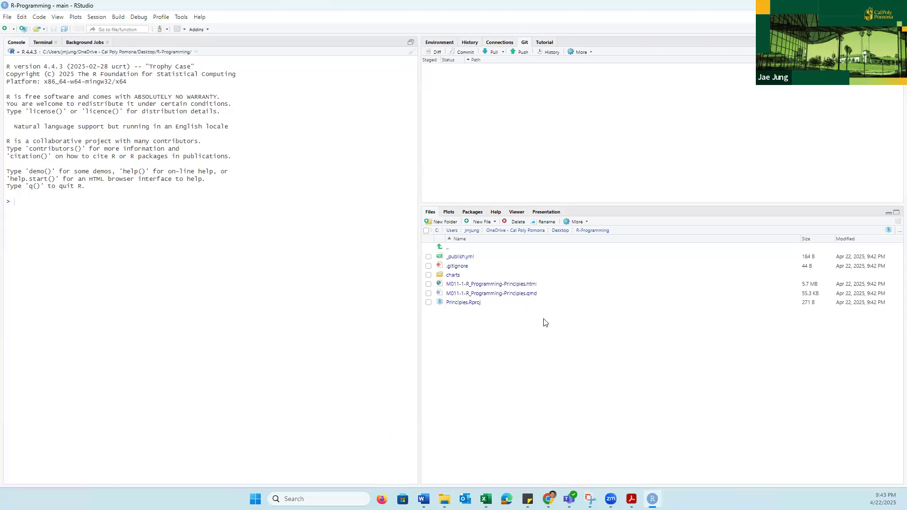
# - Open M011-1-R_Programming-Principles.qmd, add whitespace on the empty line above the Learning Outcomes heading, and save the file
pyautogui.click(509, 294)
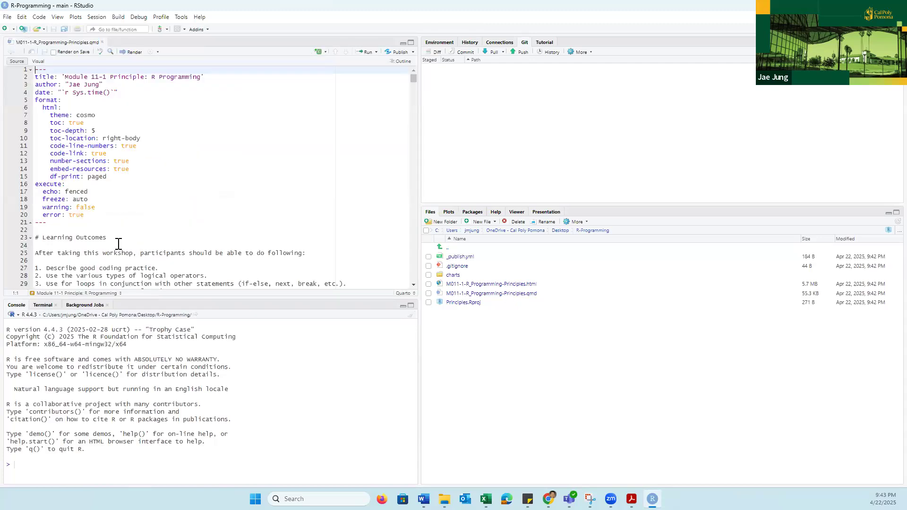
pyautogui.click(93, 229)
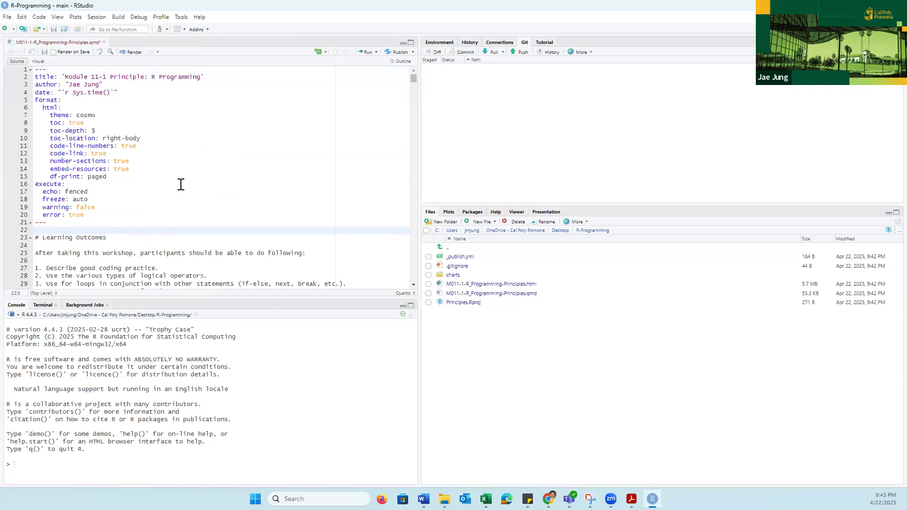
pyautogui.click(44, 53)
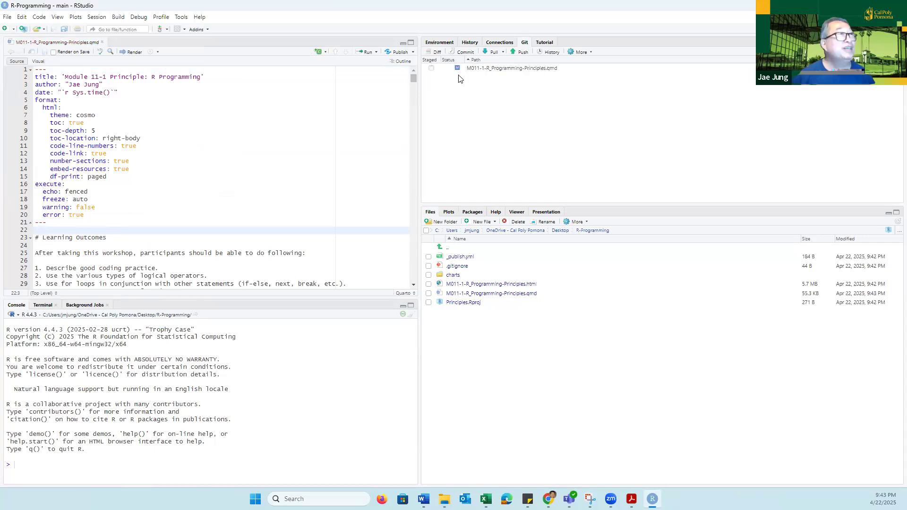
# - Stage the modified qmd file and commit it with a message about uploading the member's qmd file for AO3, including the member's full name
pyautogui.click(432, 70)
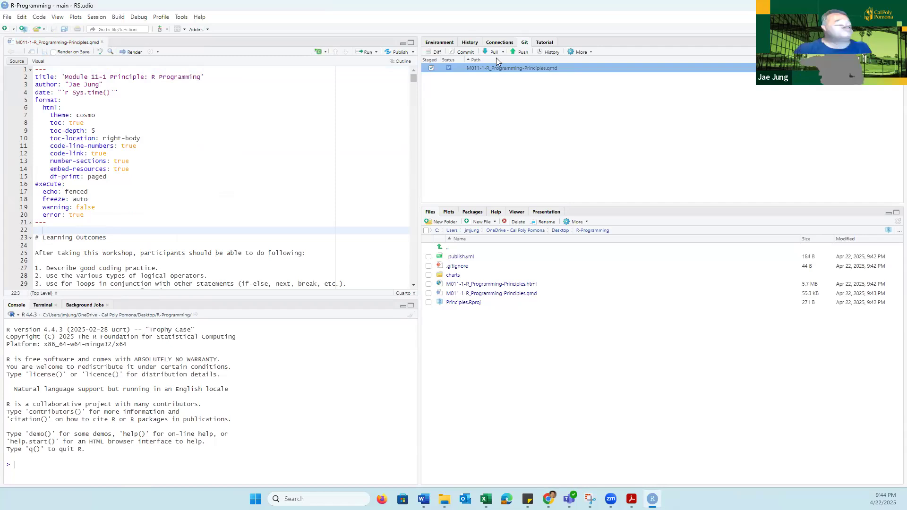
pyautogui.click(466, 53)
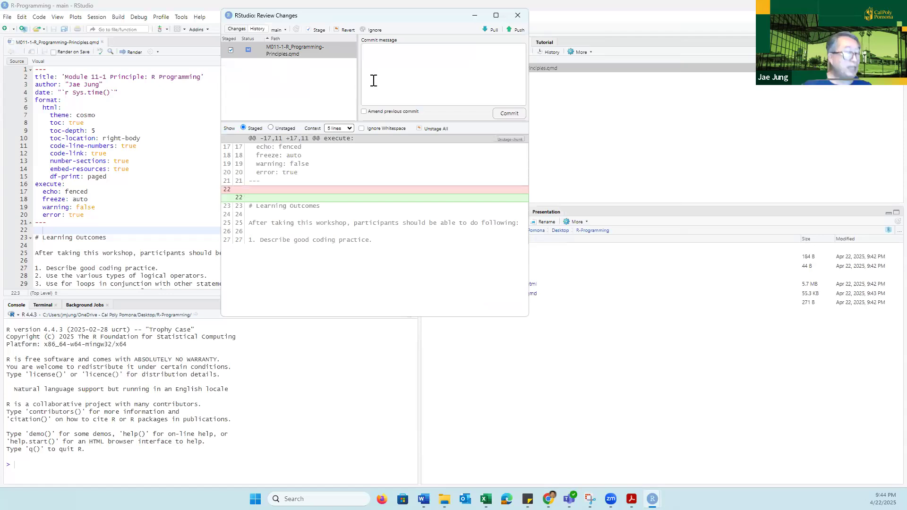
pyautogui.click(373, 80)
pyautogui.write('u')
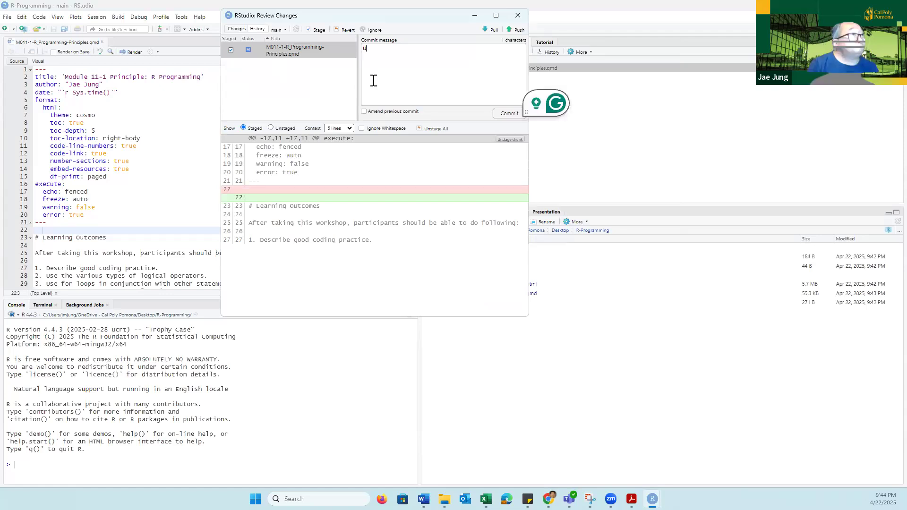
pyautogui.write('pload')
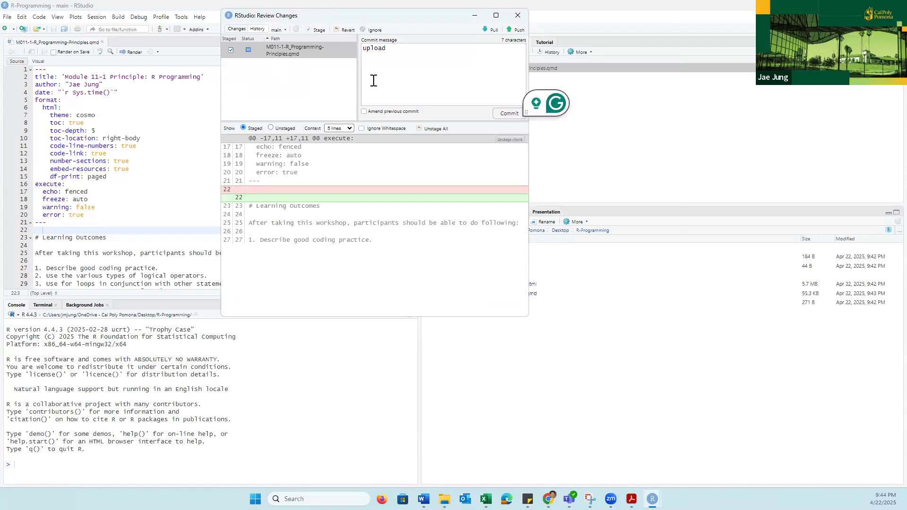
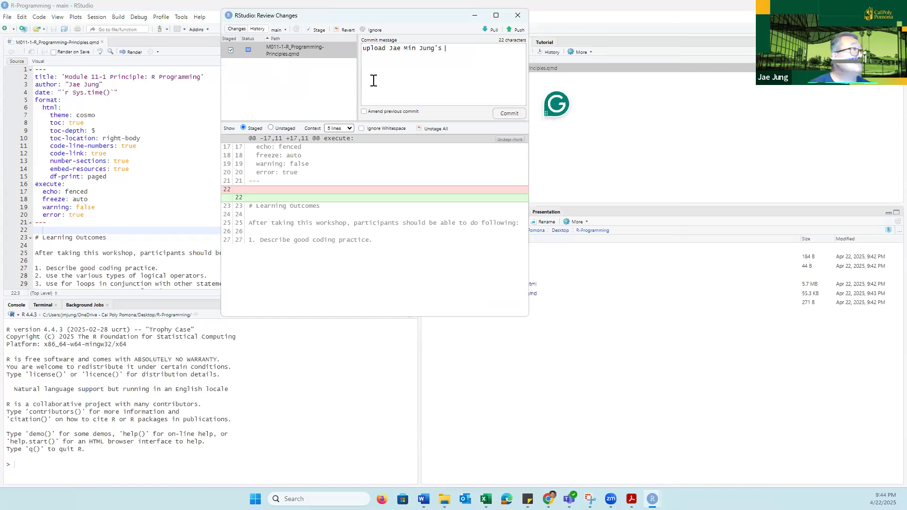
pyautogui.write('qmd file for AO')
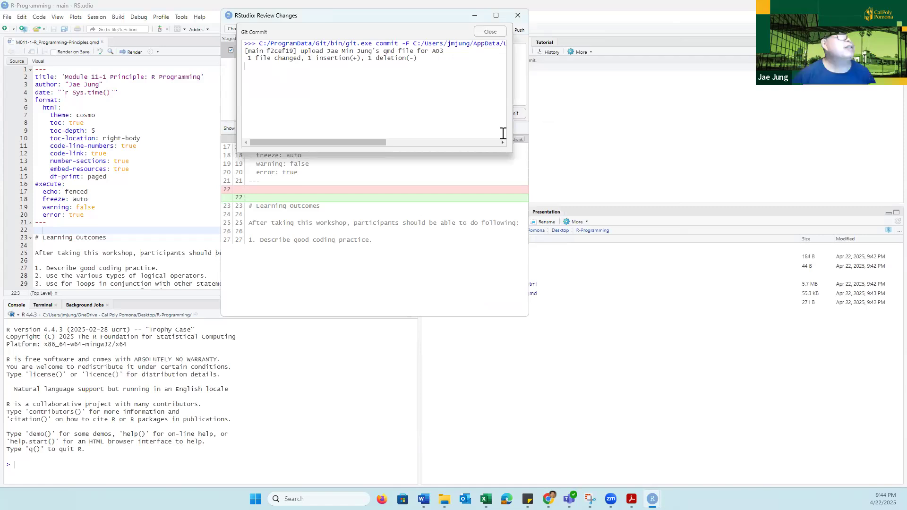
pyautogui.click(504, 31)
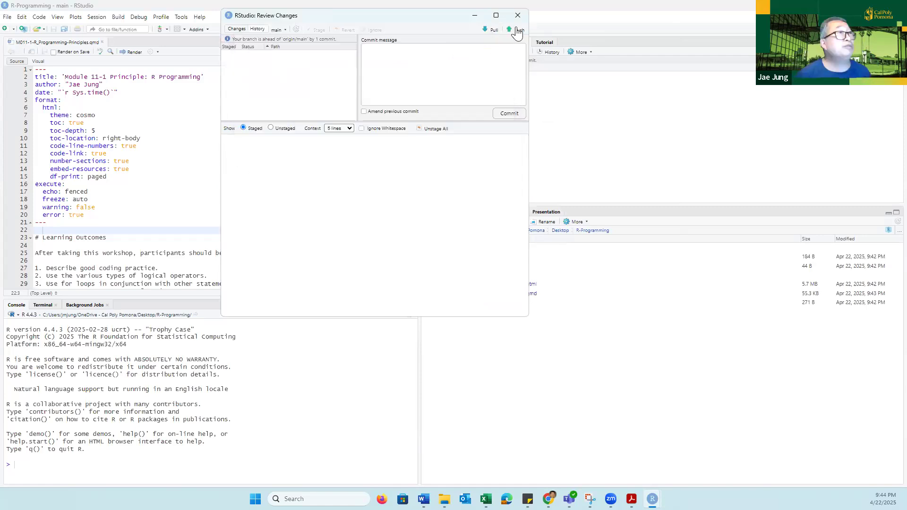
# - Push the commit to the remote main branch and put the Review Changes window away
pyautogui.click(515, 33)
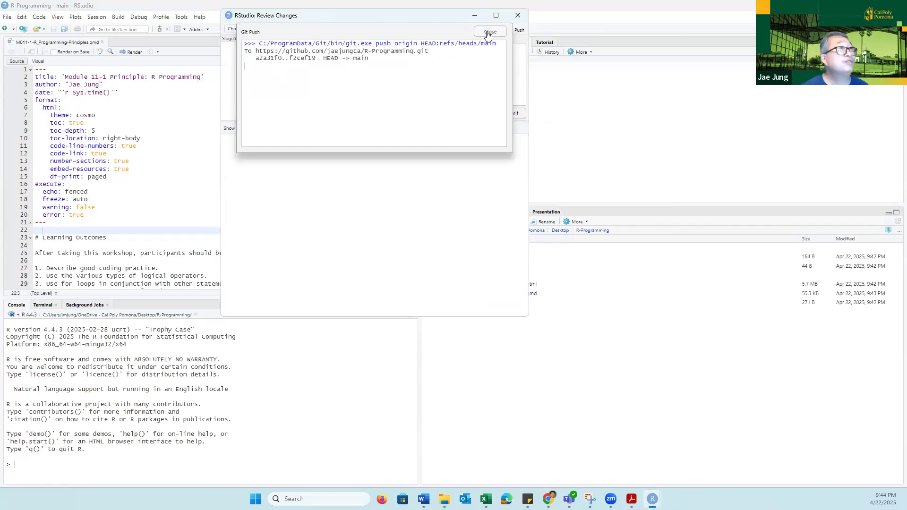
pyautogui.click(490, 31)
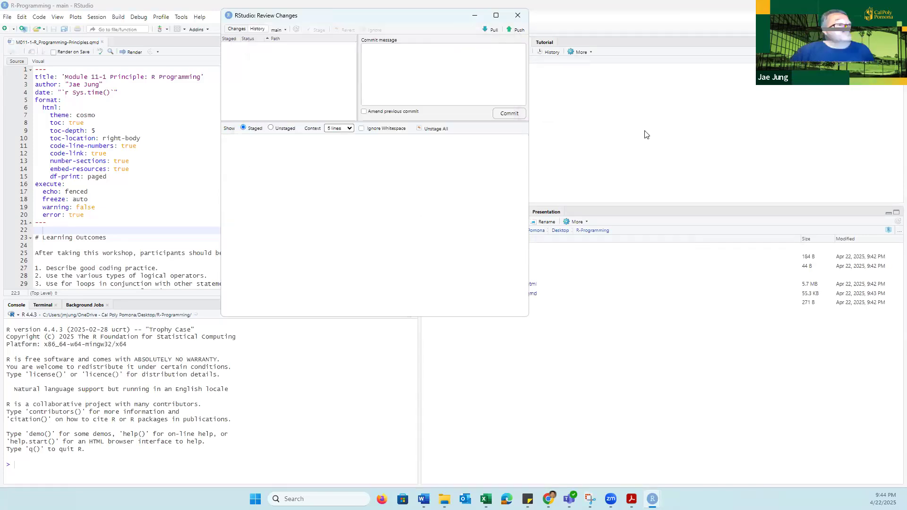
pyautogui.click(476, 14)
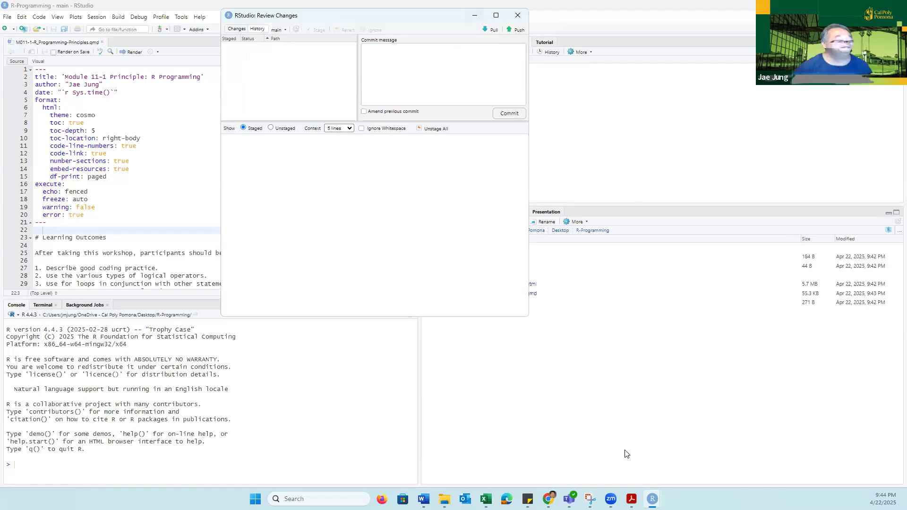
# - Switch to Chrome and reload the R-Programming repository page on GitHub to check for the pushed commit
pyautogui.moveTo(548, 499)
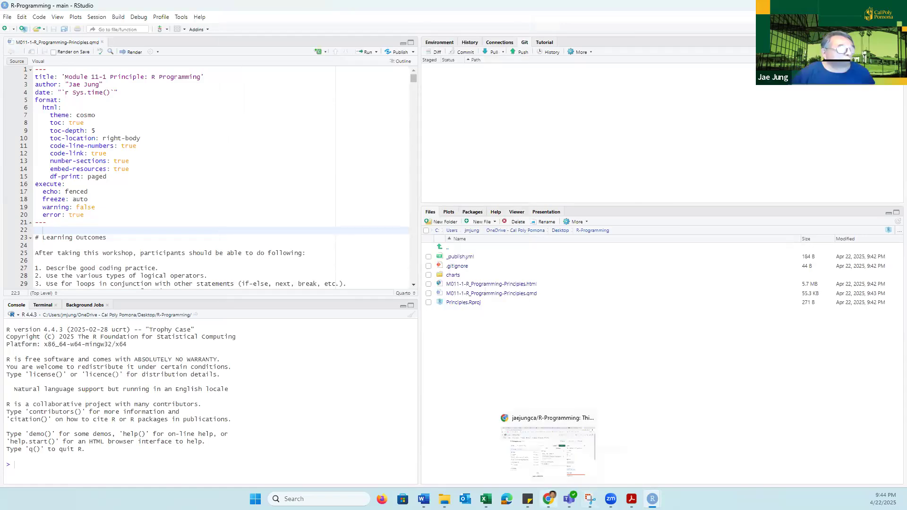
pyautogui.click(548, 452)
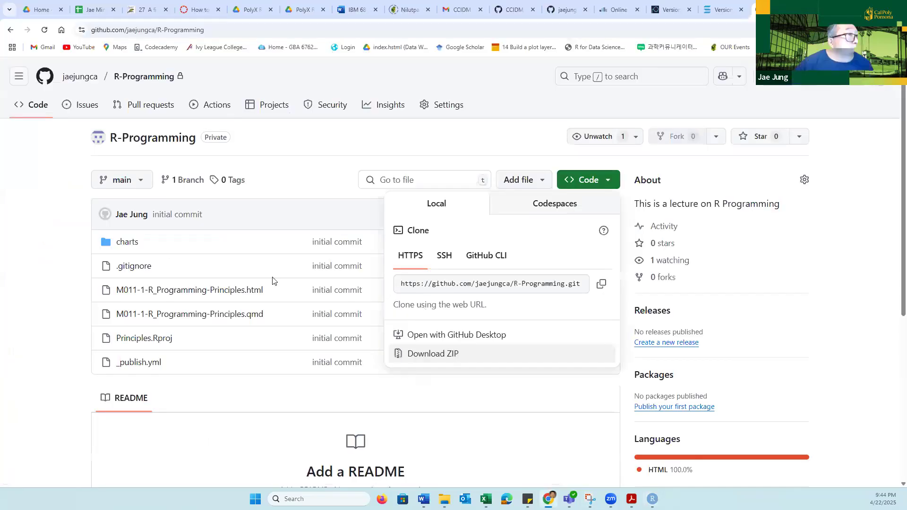
pyautogui.click(58, 264)
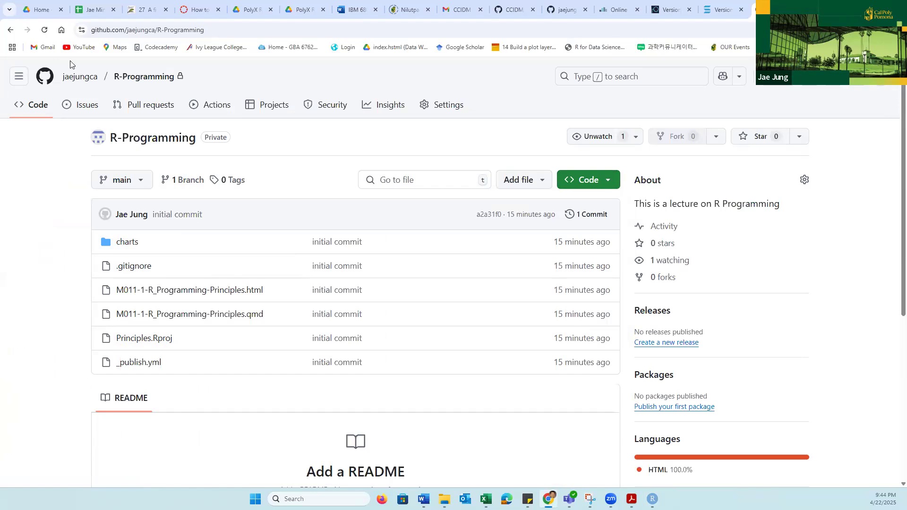
pyautogui.click(44, 30)
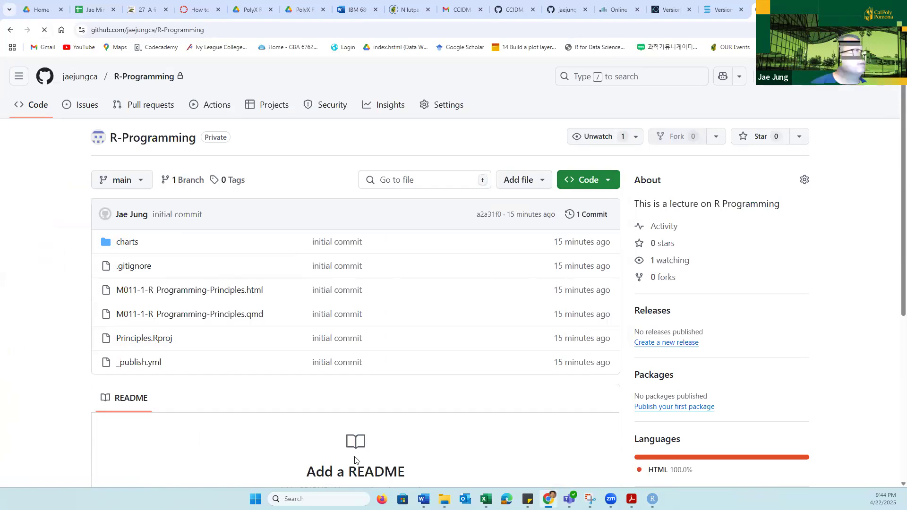